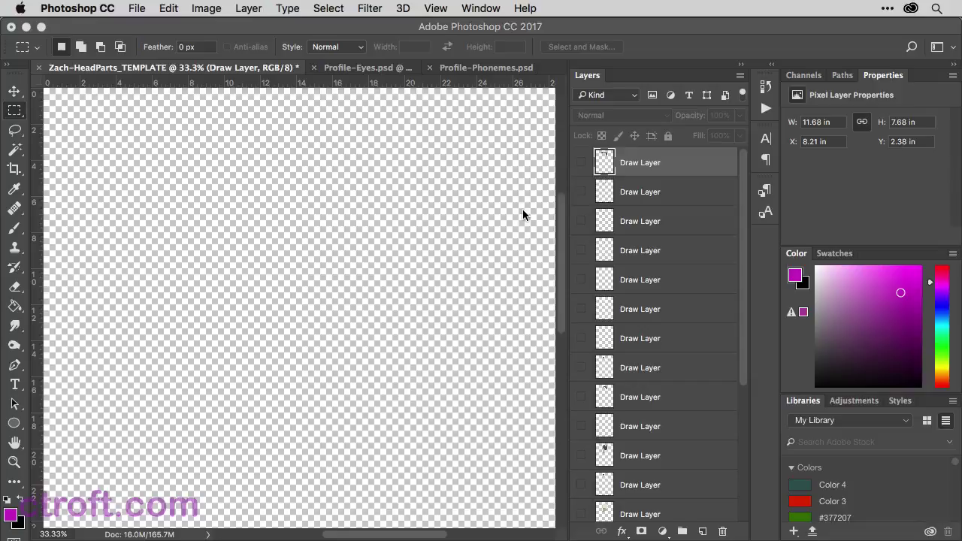
# - In Profile-Eyes, hide each eye layer in turn from Closed Eye down, then show them all again
pyautogui.click(368, 68)
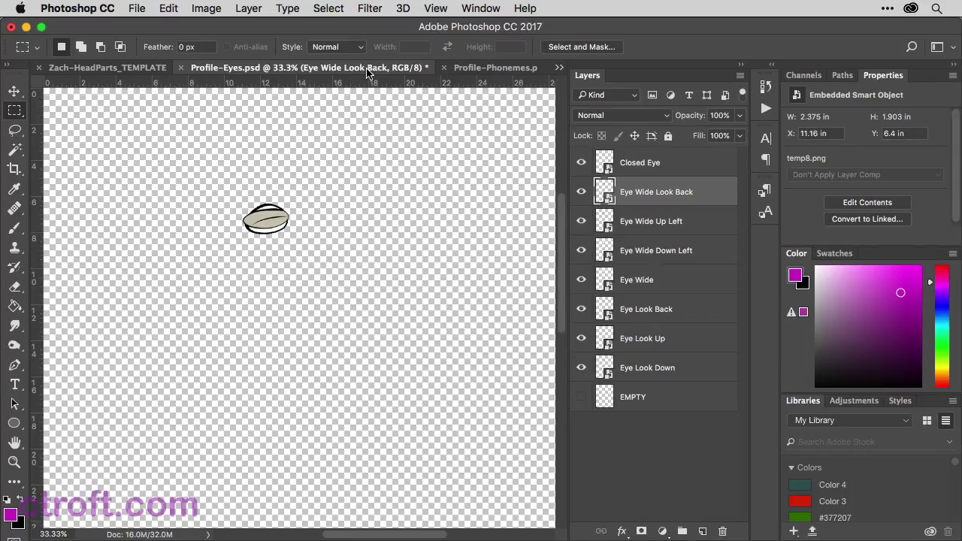
pyautogui.click(580, 163)
pyautogui.click(581, 192)
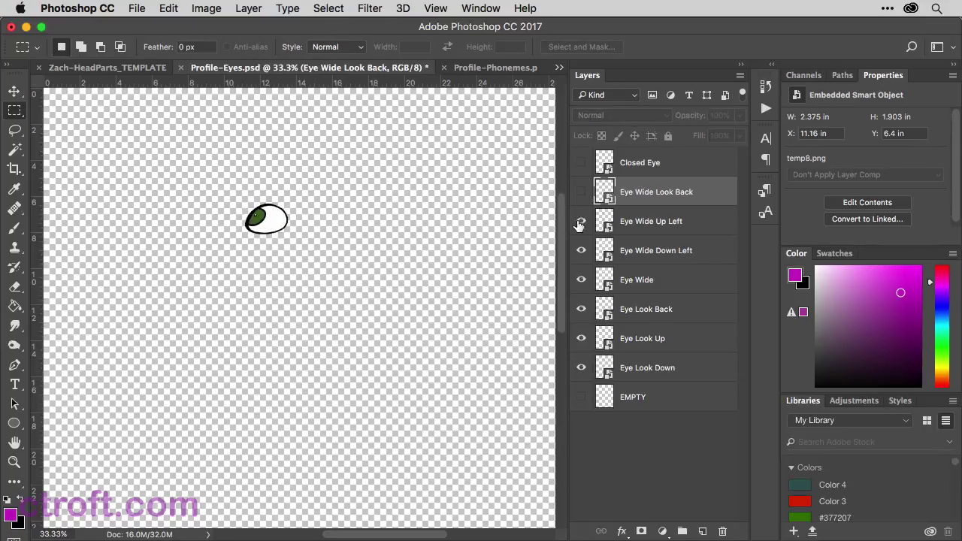
pyautogui.click(581, 221)
pyautogui.click(580, 250)
pyautogui.click(581, 279)
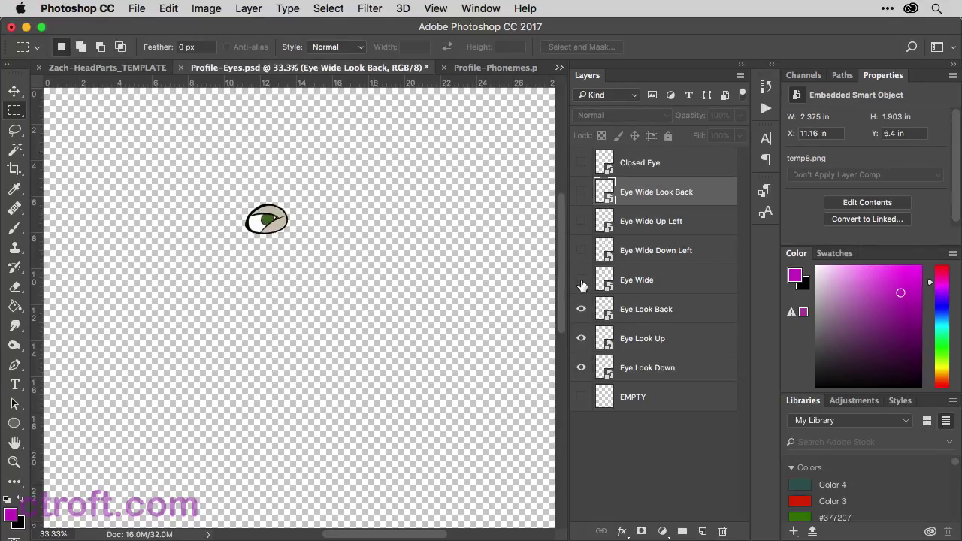
pyautogui.click(581, 309)
pyautogui.click(581, 338)
pyautogui.moveTo(582, 340); pyautogui.dragTo(580, 164)
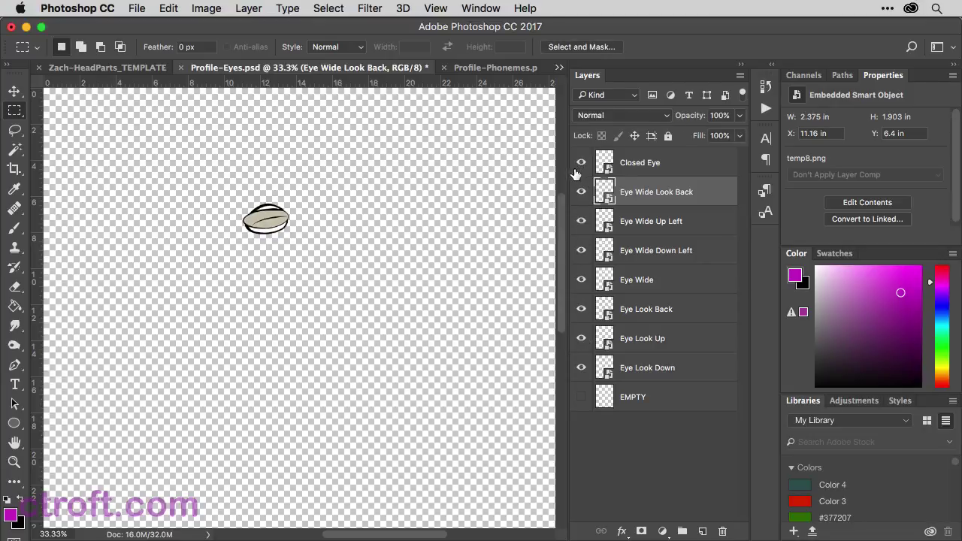
# - In Profile-Phonemes, hide the U, F, Oh, SMILE - ETC, ETC and TH mouth layers, then show them again
pyautogui.click(484, 68)
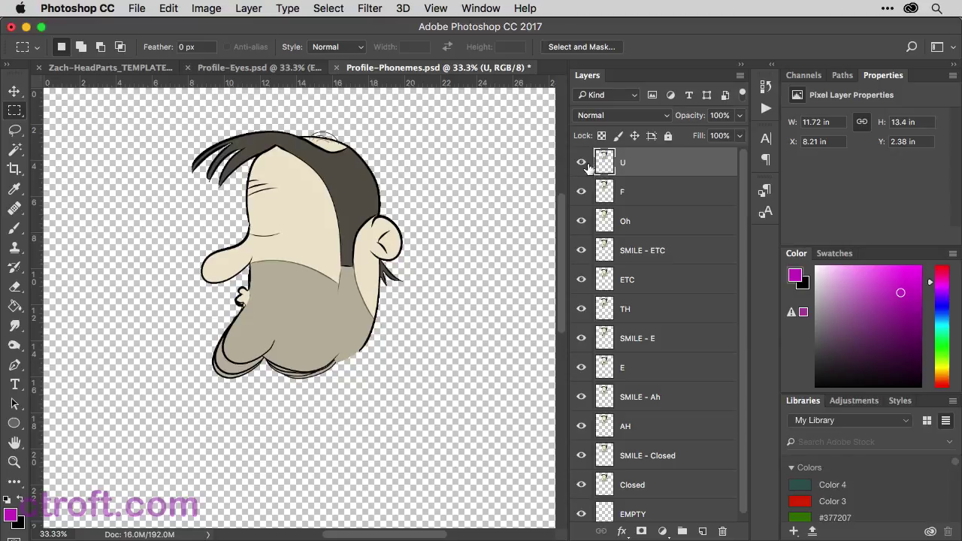
pyautogui.moveTo(583, 164); pyautogui.dragTo(584, 201)
pyautogui.click(581, 221)
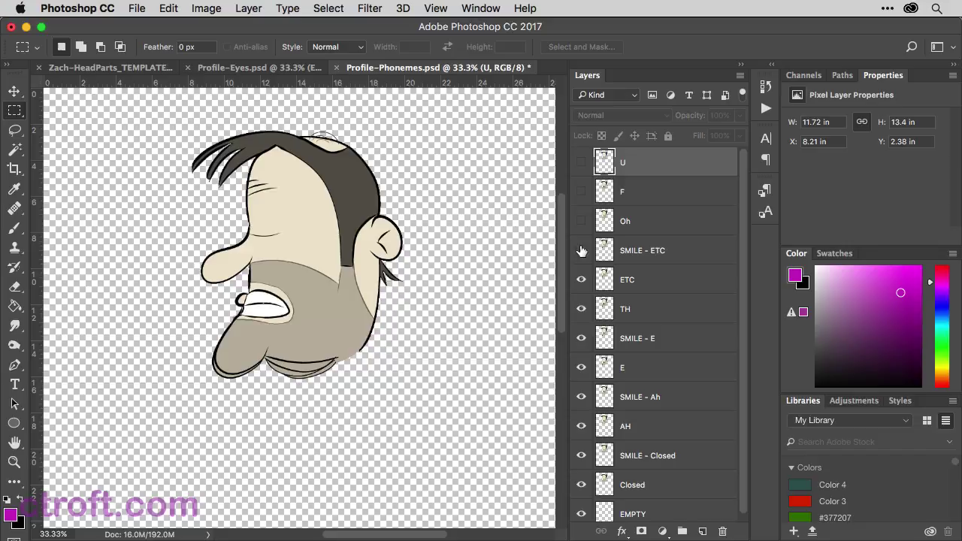
pyautogui.click(581, 250)
pyautogui.click(580, 280)
pyautogui.click(580, 309)
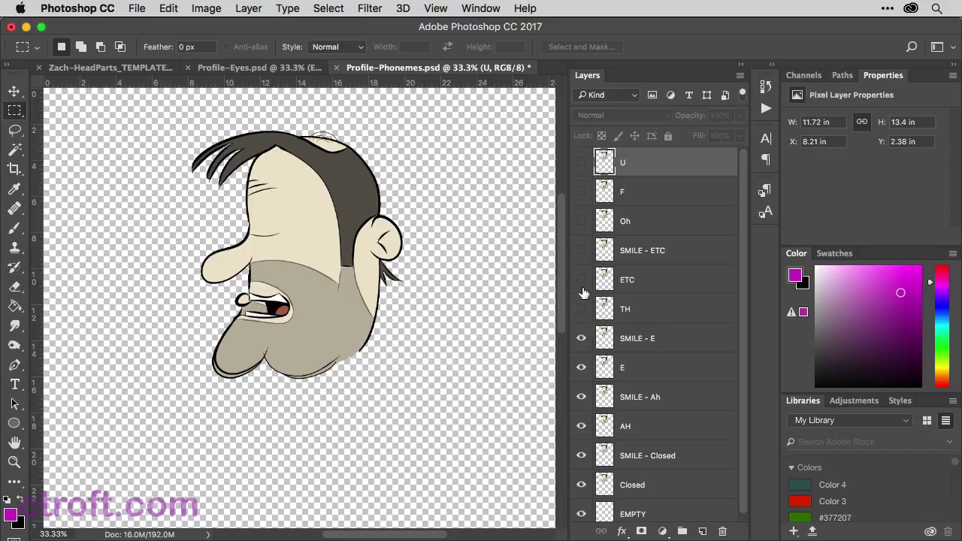
pyautogui.click(581, 279)
pyautogui.click(581, 251)
pyautogui.click(580, 221)
pyautogui.click(580, 191)
pyautogui.click(581, 163)
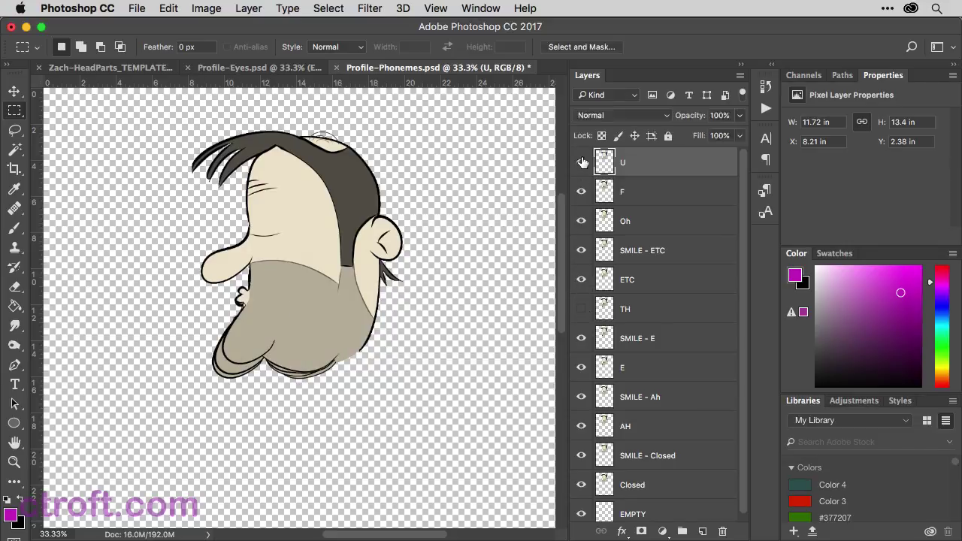
pyautogui.click(581, 309)
# - In the head-parts template, show the top Draw Layers and swap the sixth layer for the seventh
pyautogui.click(141, 69)
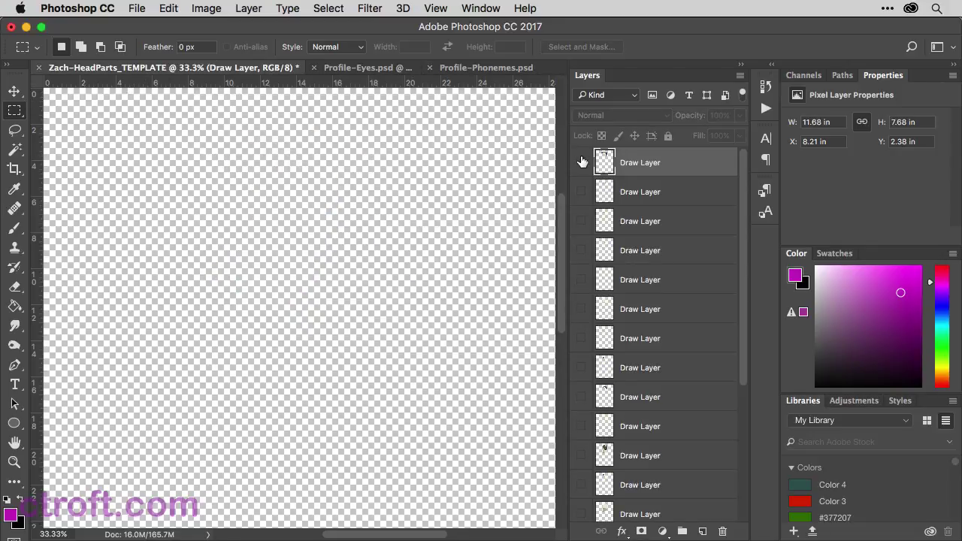
pyautogui.moveTo(581, 162); pyautogui.dragTo(575, 318)
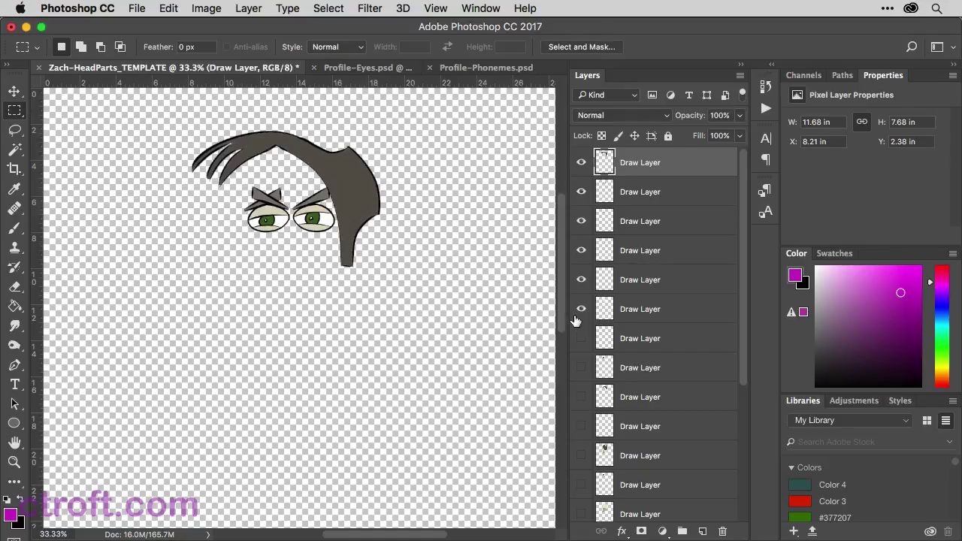
pyautogui.click(581, 338)
pyautogui.click(581, 310)
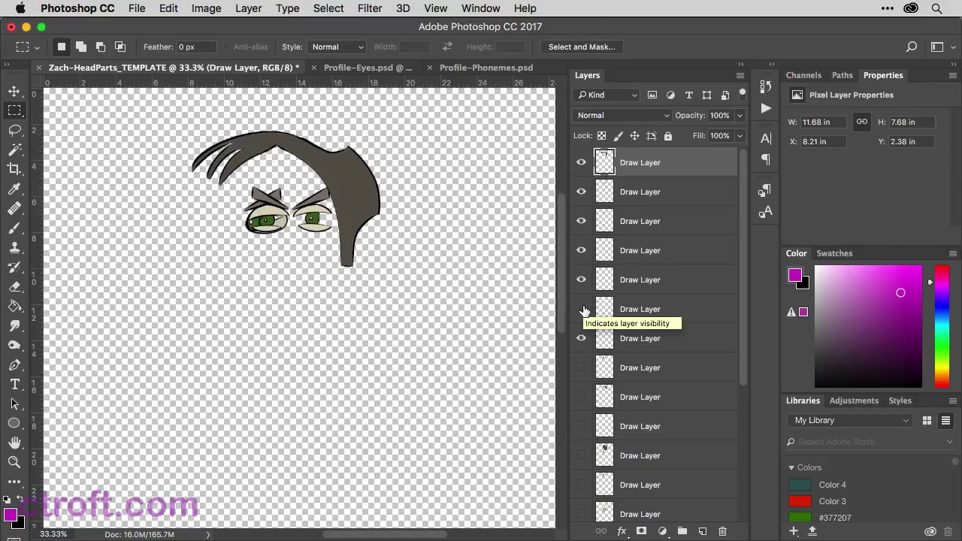
pyautogui.click(363, 68)
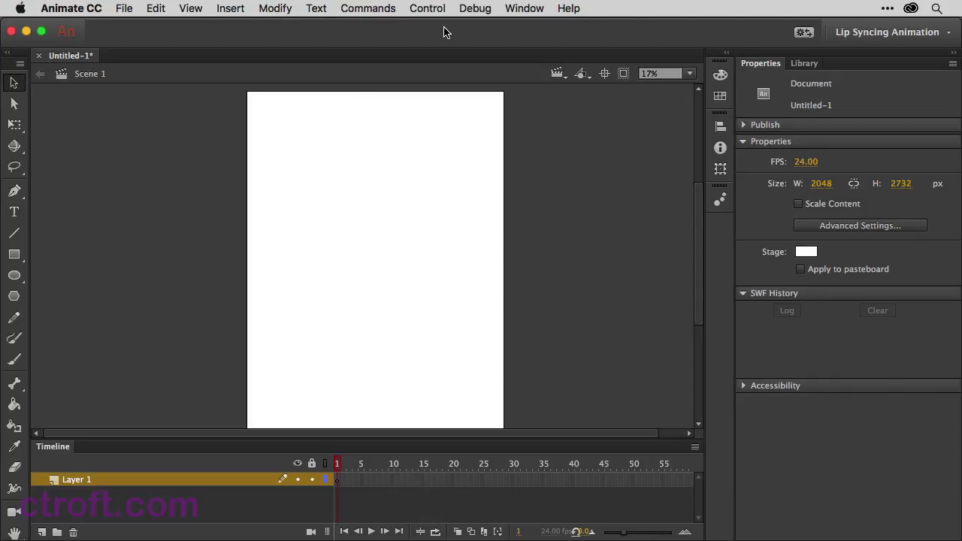
# - Create empty graphic symbols named Eyes, Mouth Poses and Brows, returning to Scene 1 after each
pyautogui.press('super+F8')
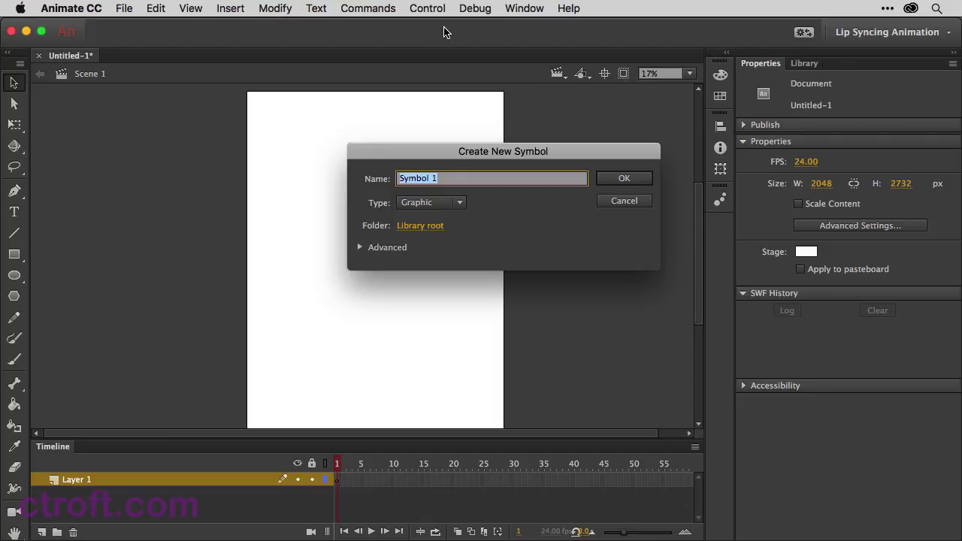
pyautogui.write('Eyes')
pyautogui.click(620, 179)
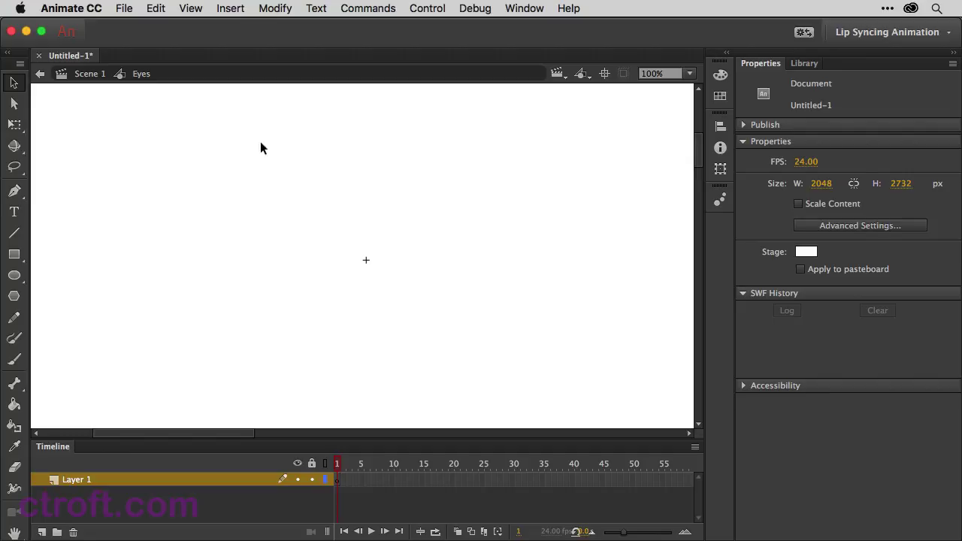
pyautogui.click(76, 75)
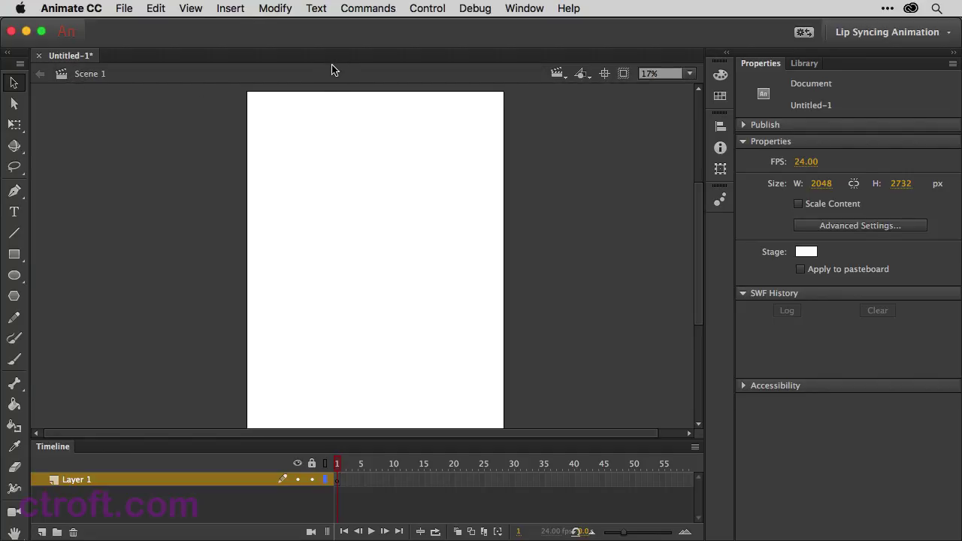
pyautogui.press('super+F8')
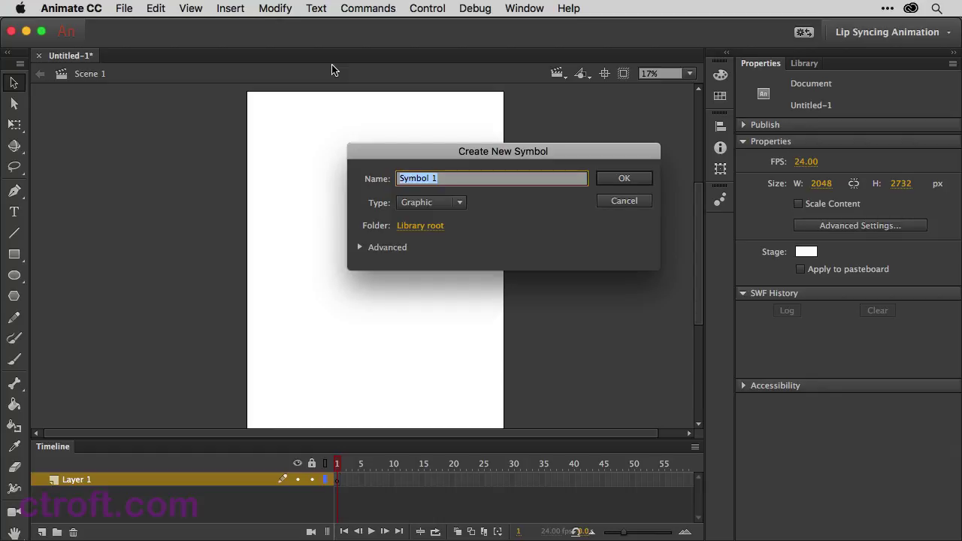
pyautogui.write('Mouth Poses')
pyautogui.press('Return')
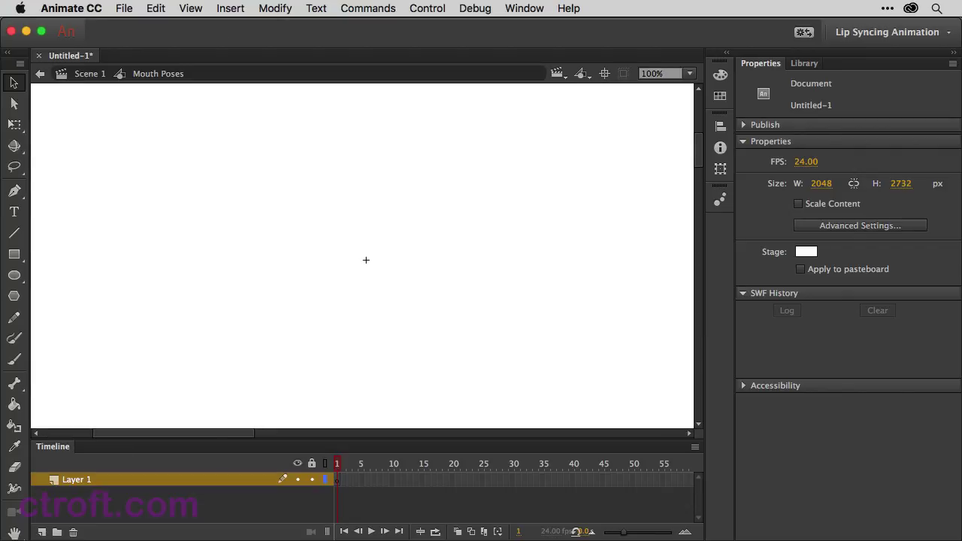
pyautogui.click(86, 74)
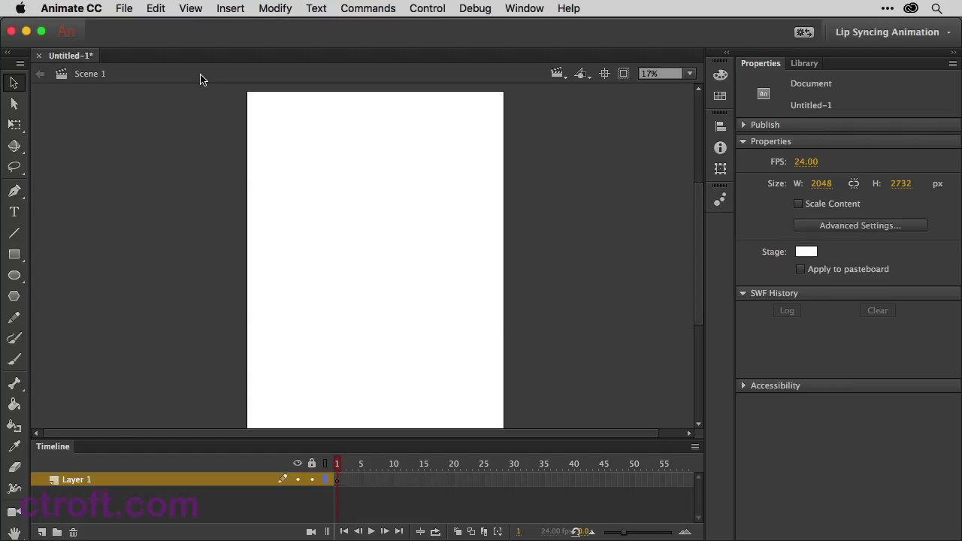
pyautogui.press('super+F8')
pyautogui.write('Brows')
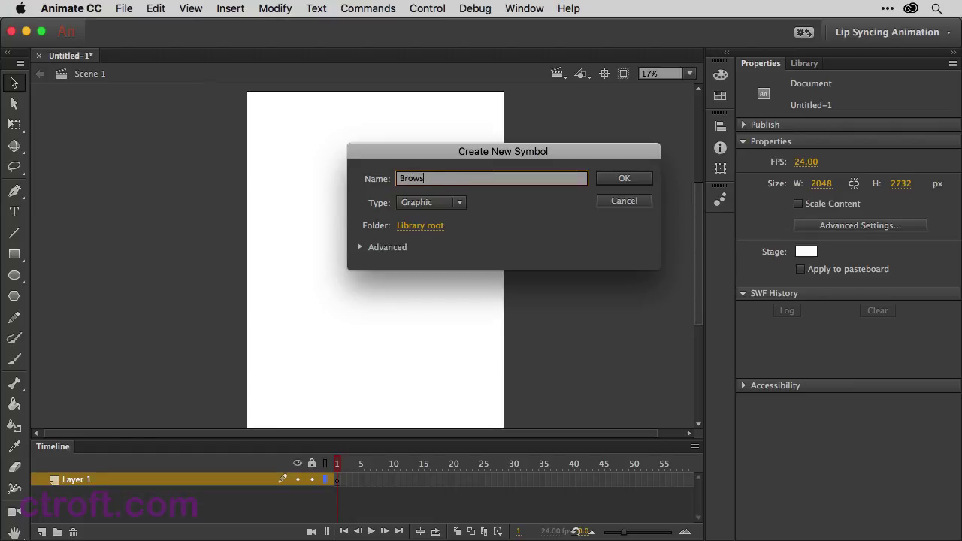
pyautogui.click(611, 178)
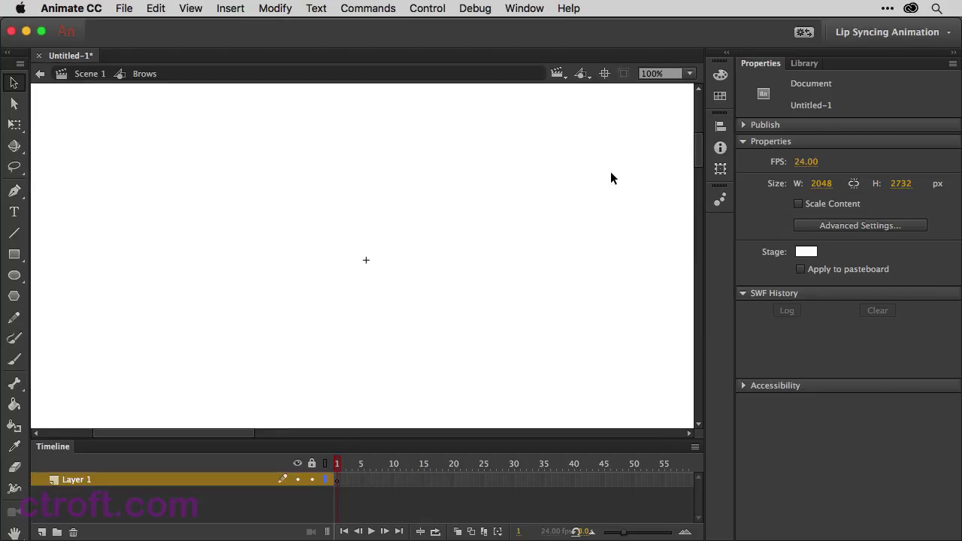
pyautogui.click(91, 74)
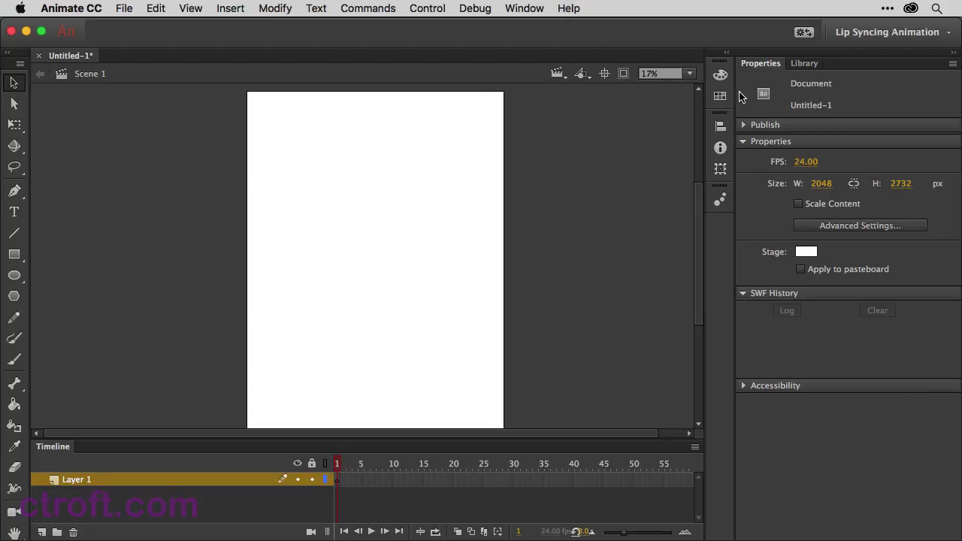
# - Open the Mouth Poses symbol from the library for editing
pyautogui.click(803, 65)
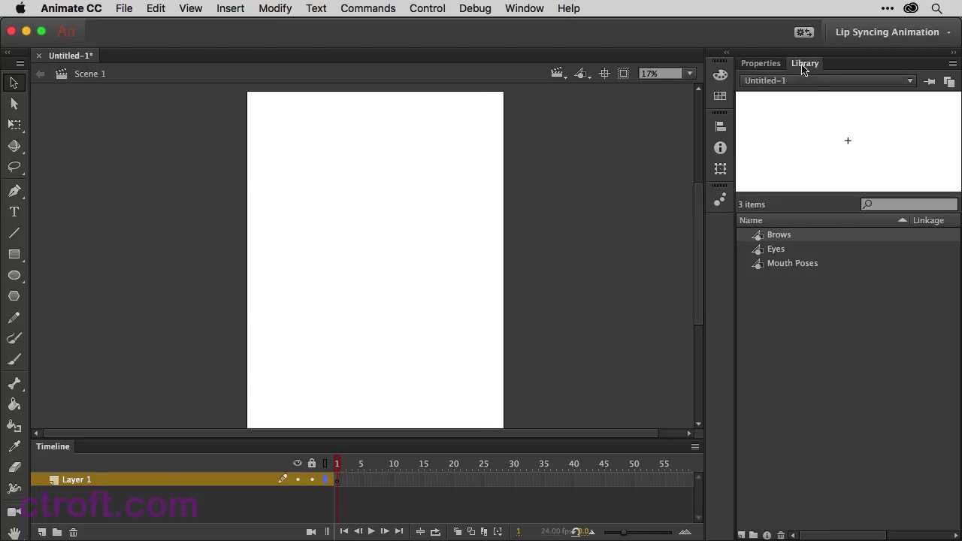
pyautogui.click(768, 270)
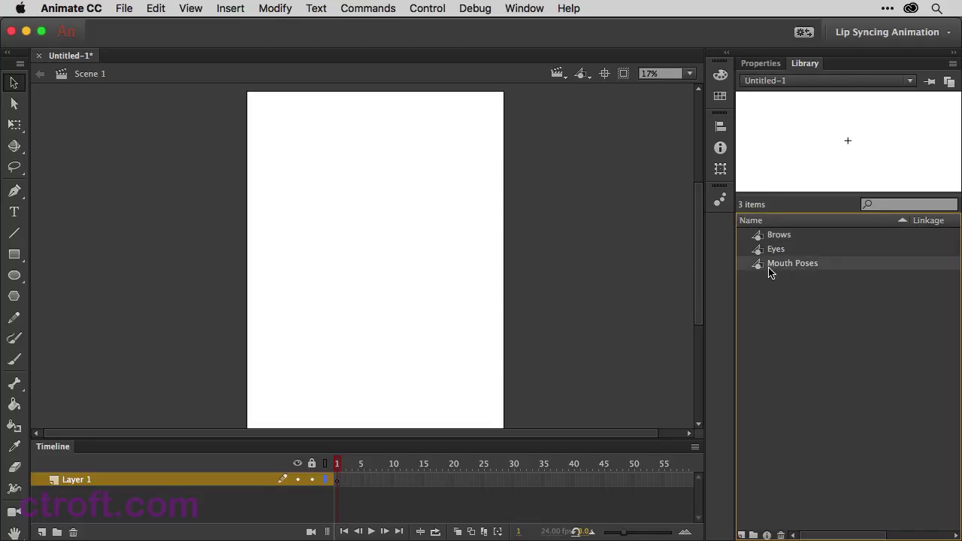
pyautogui.doubleClick(771, 266)
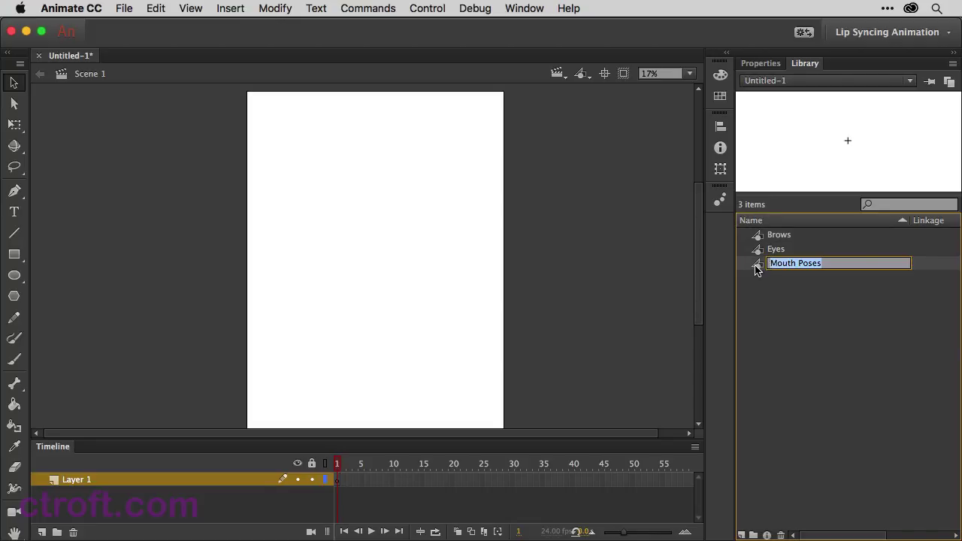
pyautogui.doubleClick(757, 266)
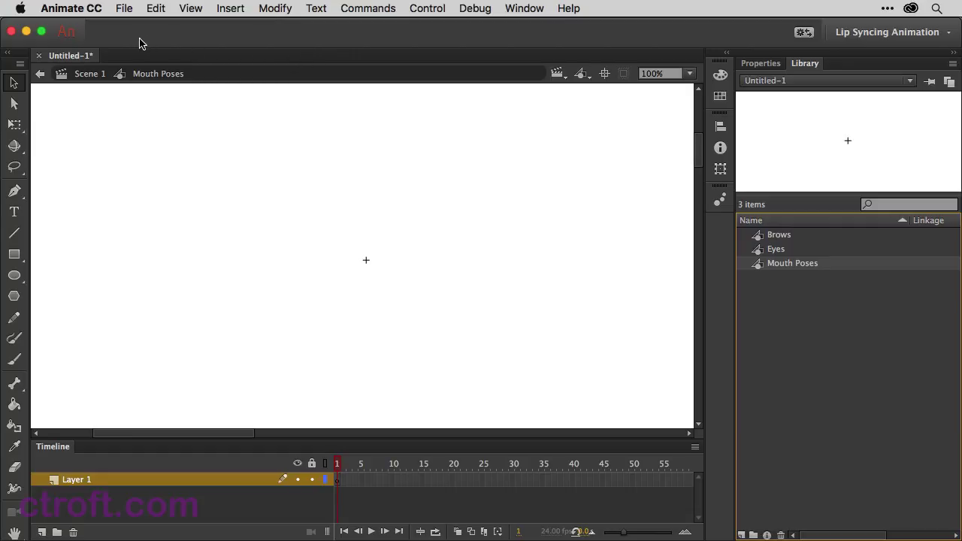
# - Import all layers of Profile-Phonemes.psd into Mouth Poses as keyframes
pyautogui.press('super+r')
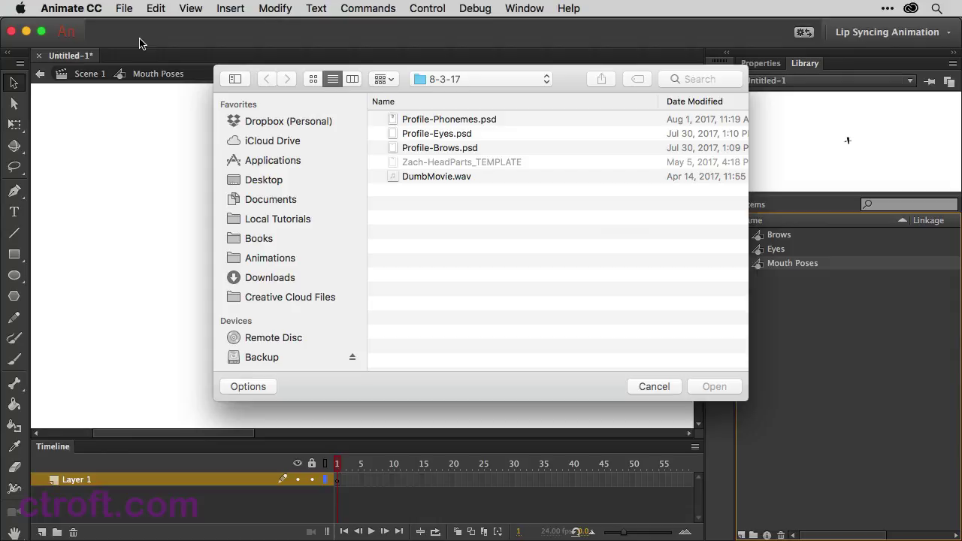
pyautogui.click(426, 123)
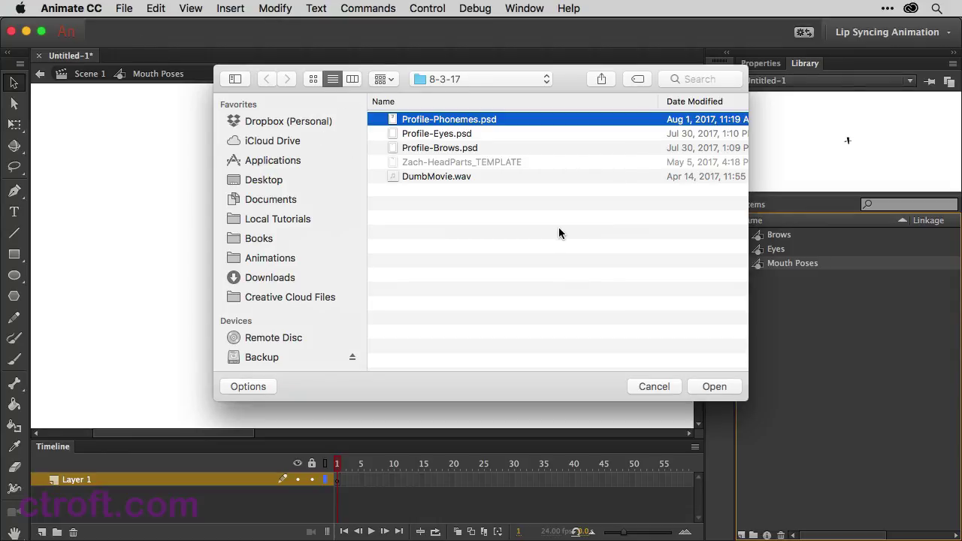
pyautogui.click(714, 386)
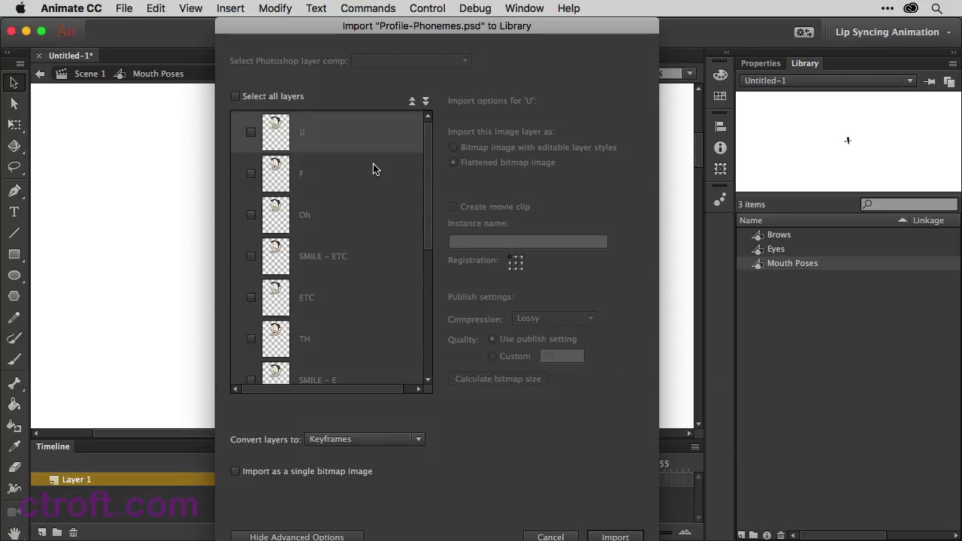
pyautogui.click(236, 97)
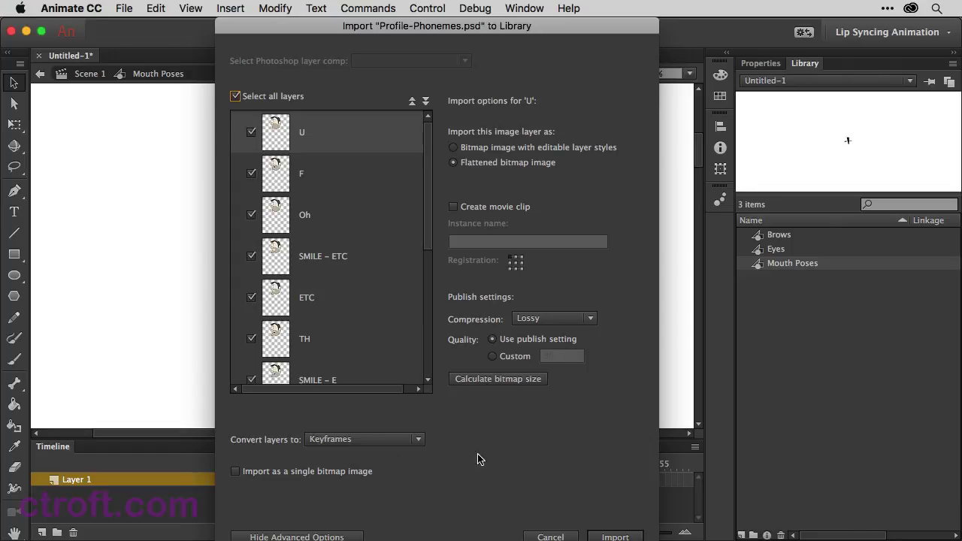
pyautogui.click(614, 535)
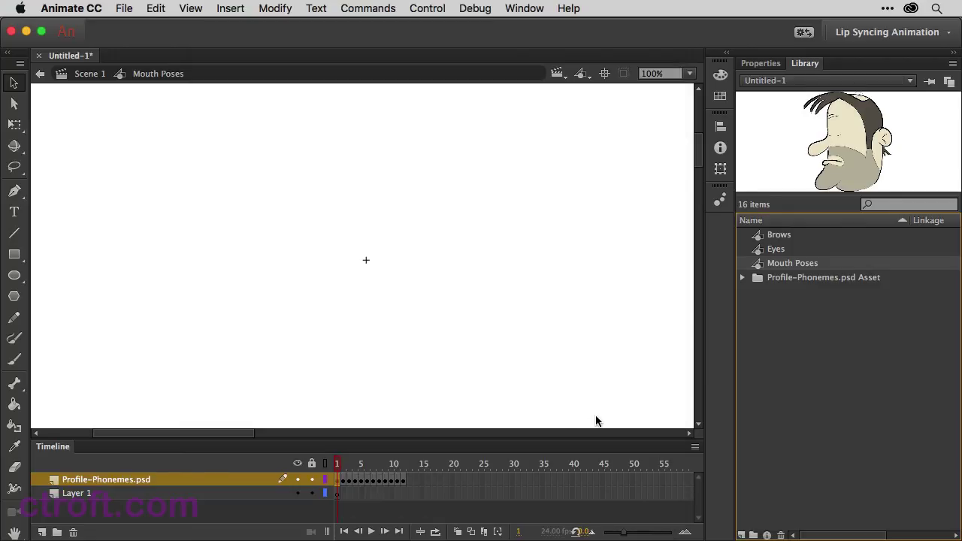
# - Step and scrub through the imported mouth-pose frames at reduced zoom, then go back to Scene 1
pyautogui.click(343, 481)
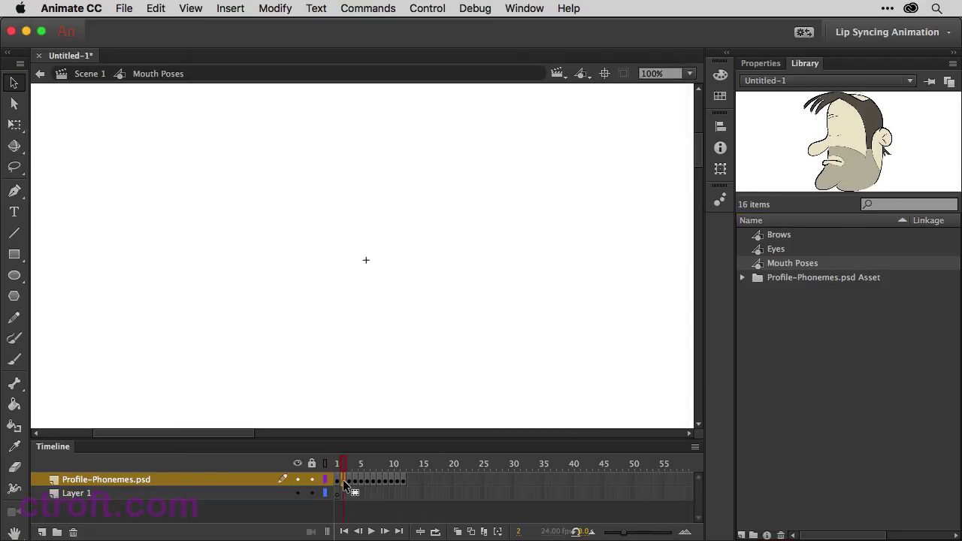
pyautogui.press('F6')
pyautogui.scroll(-3, 441, 290)
pyautogui.scroll(2, 441, 289)
pyautogui.scroll(-6, 441, 288)
pyautogui.scroll(11, 443, 286)
pyautogui.press('super+3')
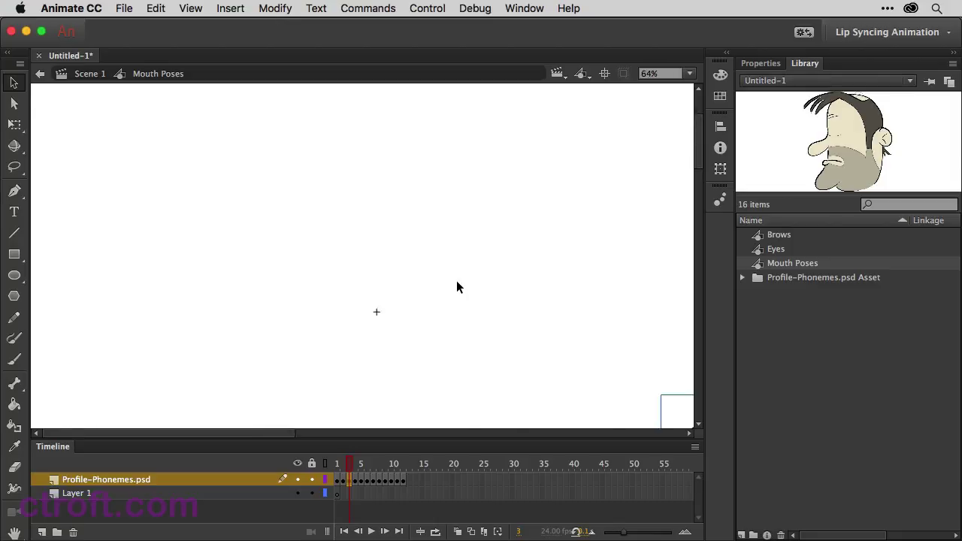
pyautogui.scroll(-5, 497, 301)
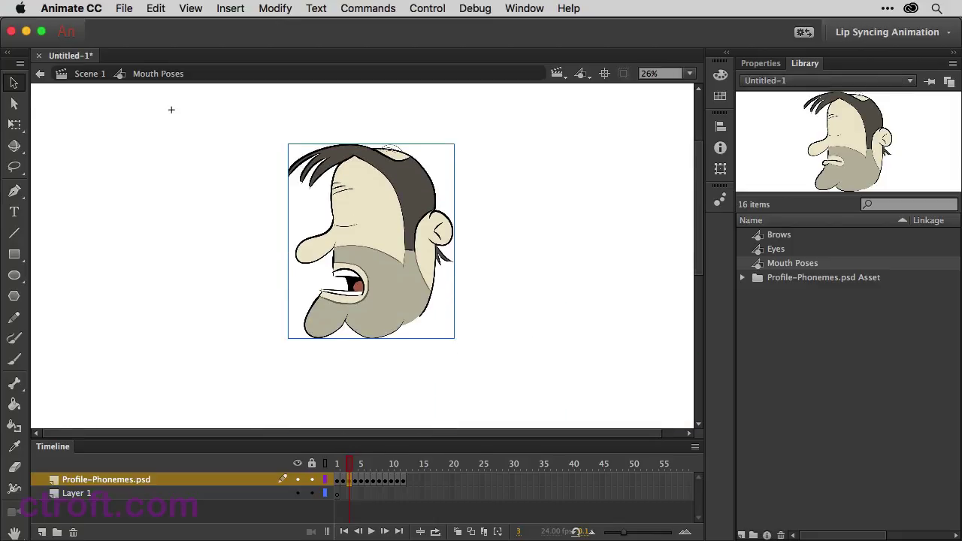
pyautogui.click(356, 479)
pyautogui.moveTo(356, 480); pyautogui.dragTo(400, 477)
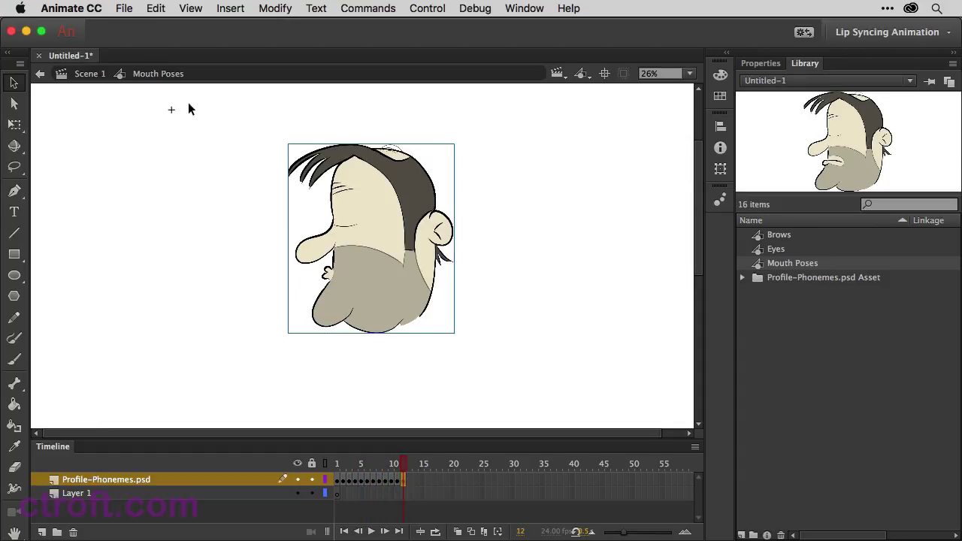
pyautogui.click(96, 75)
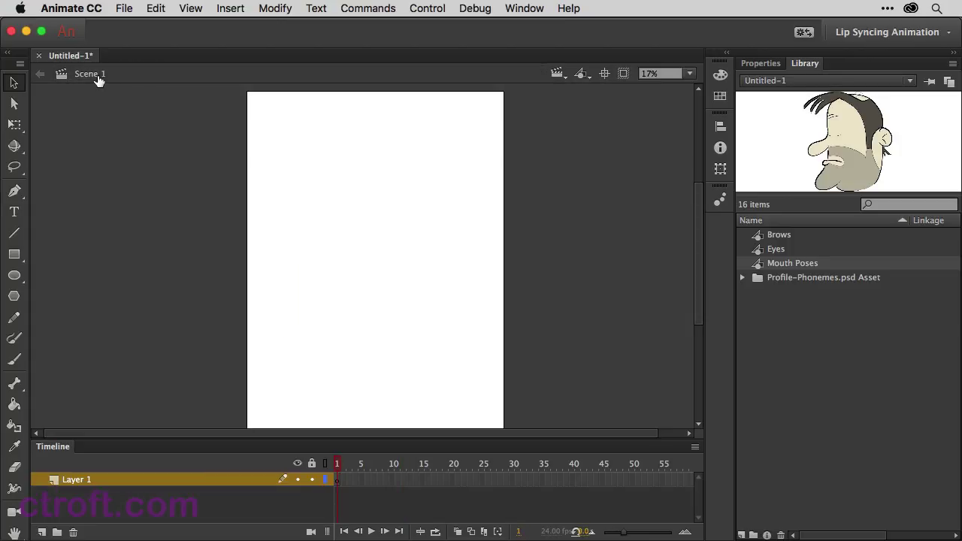
# - Inside the Eyes symbol, import all layers of Profile-Eyes.psd as keyframes
pyautogui.doubleClick(774, 249)
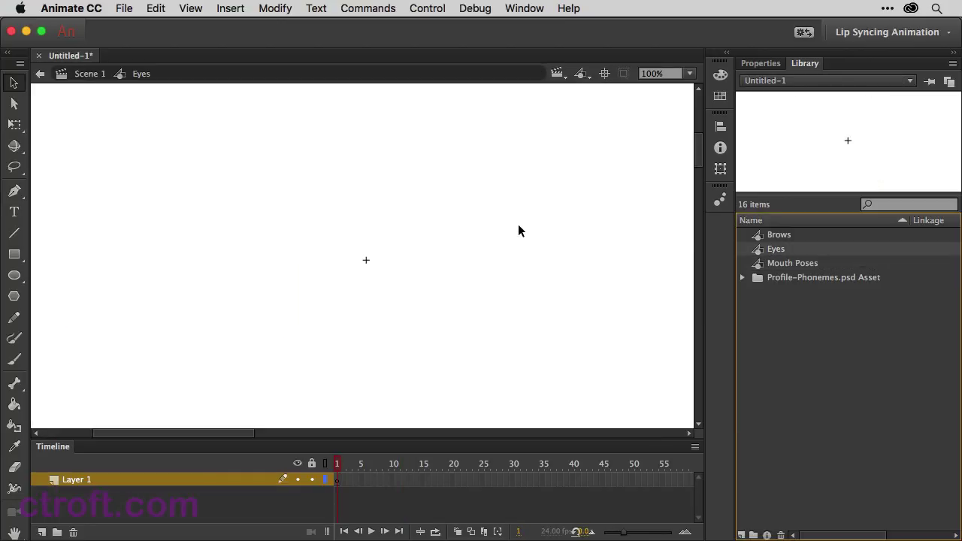
pyautogui.press('super+r')
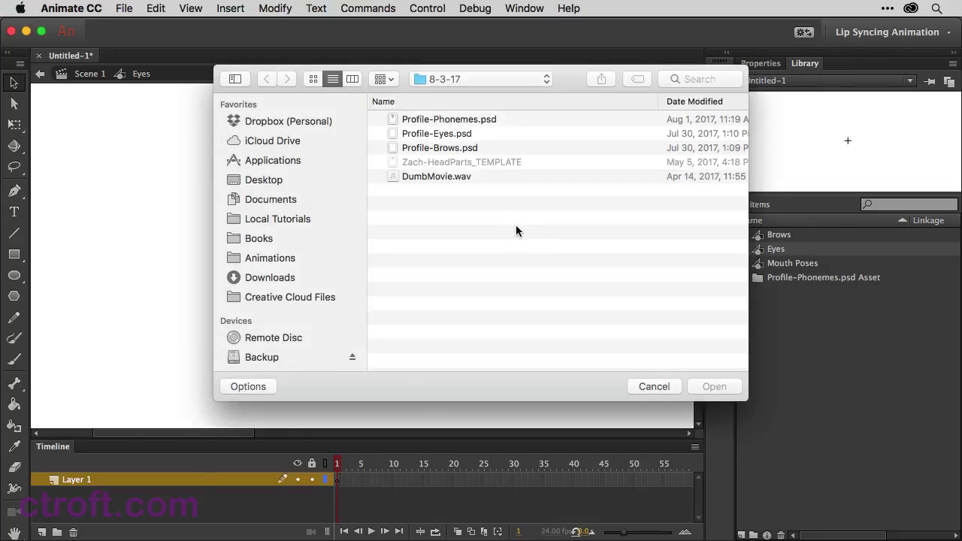
pyautogui.doubleClick(435, 133)
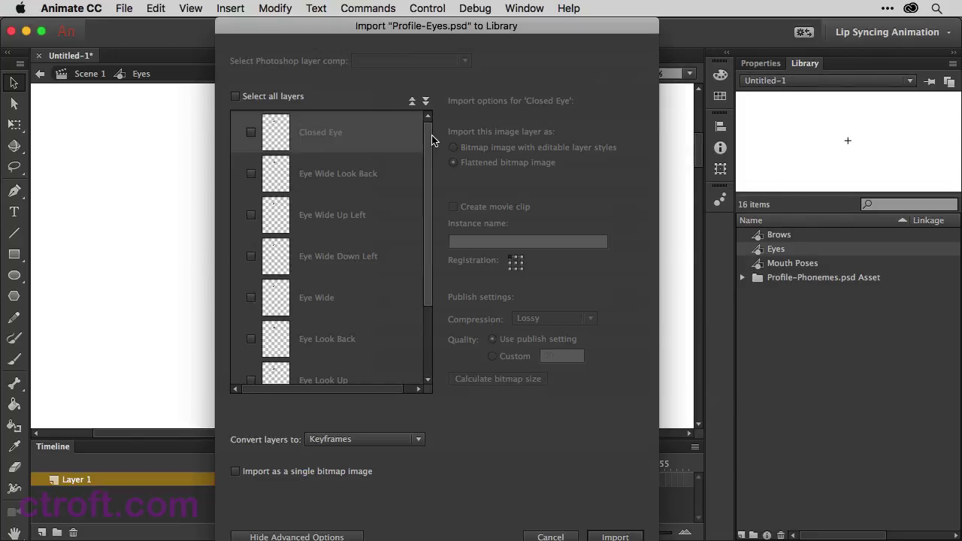
pyautogui.click(263, 96)
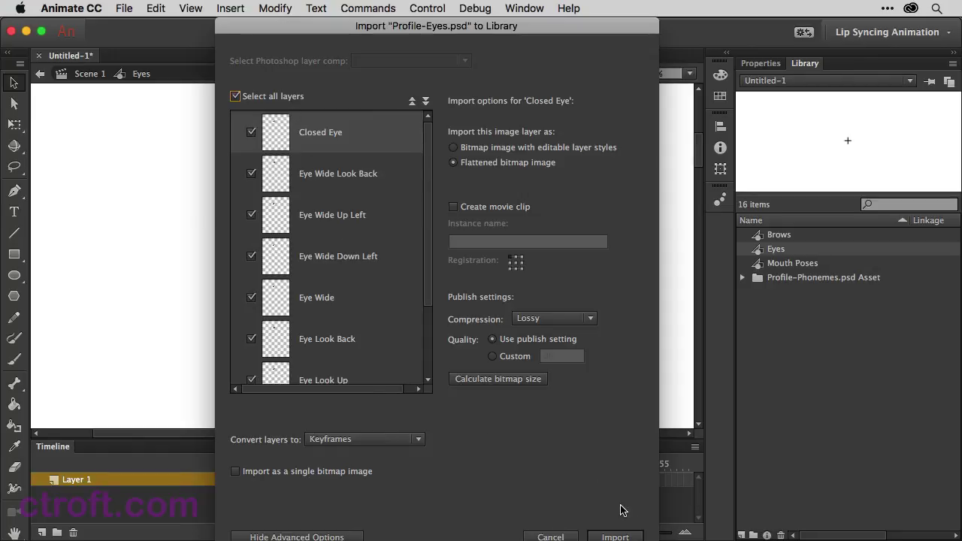
pyautogui.click(623, 536)
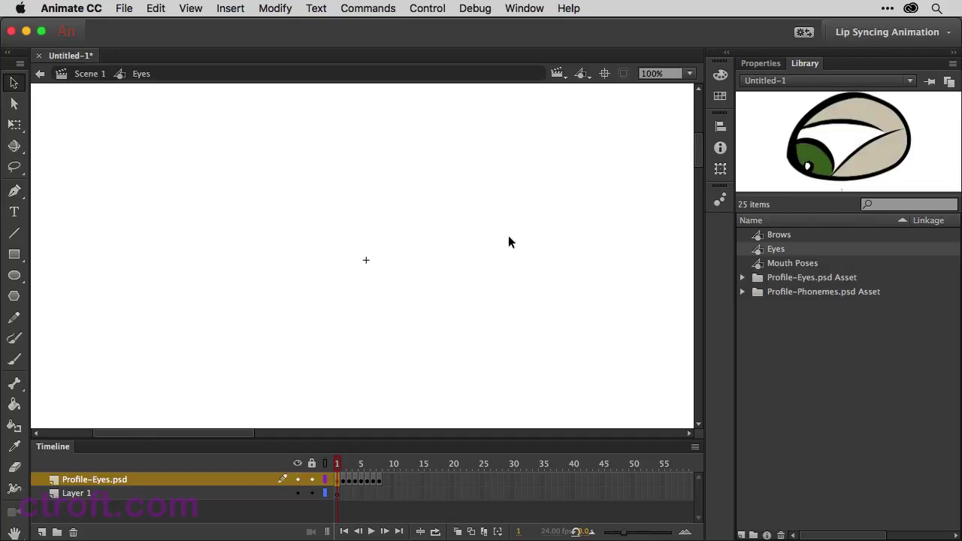
# - Inside the Brows symbol, import all layers of Profile-Brows.psd as keyframes
pyautogui.doubleClick(761, 236)
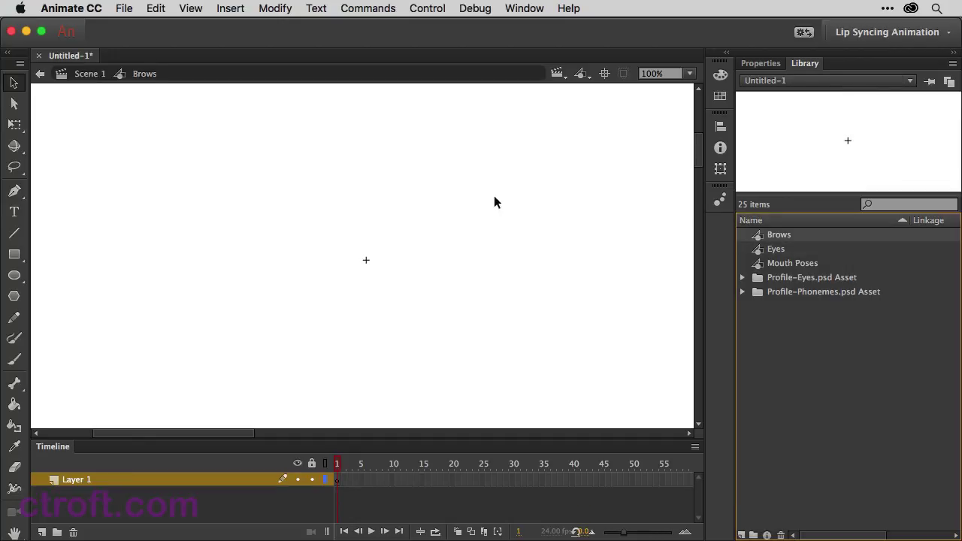
pyautogui.press('super+r')
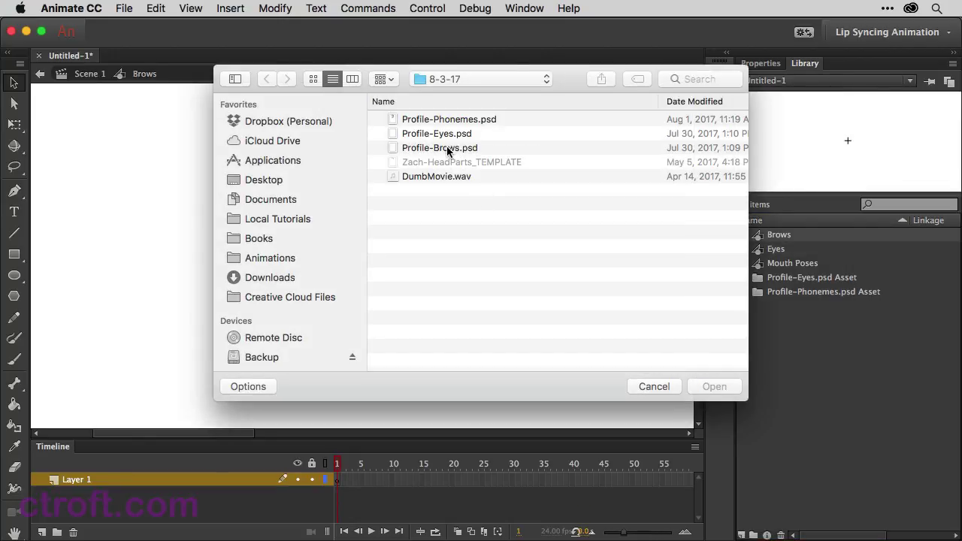
pyautogui.doubleClick(441, 87)
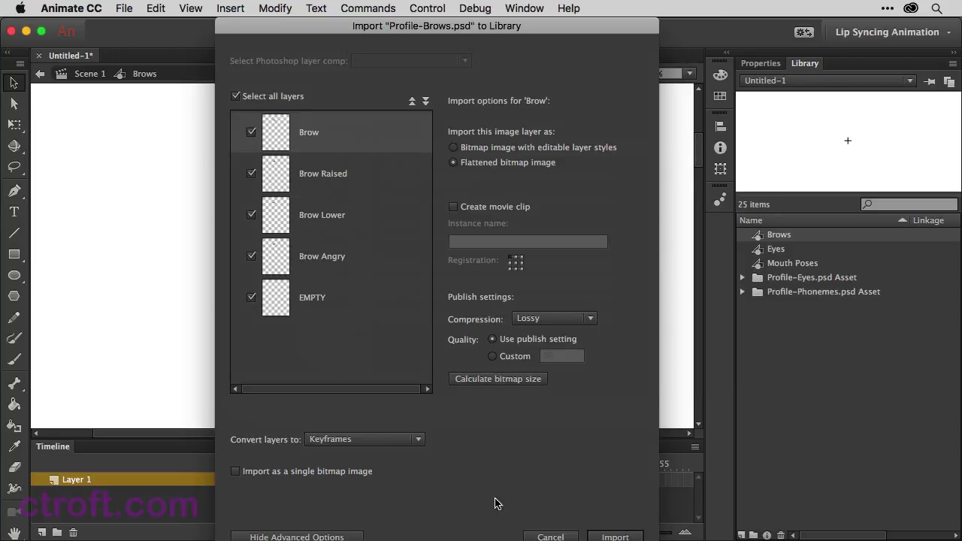
pyautogui.click(620, 535)
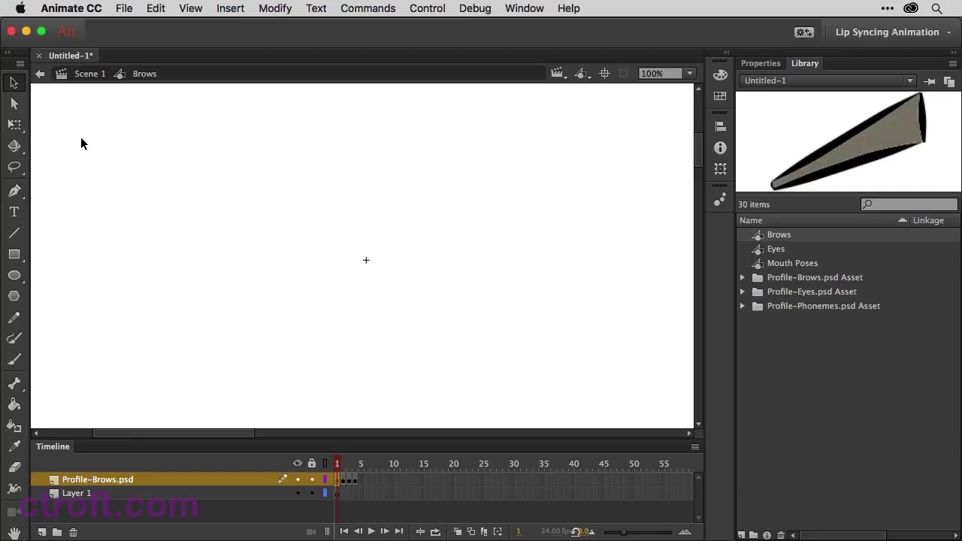
# - Back on Scene 1, drag a Mouth Poses instance from the library onto the stage
pyautogui.click(87, 75)
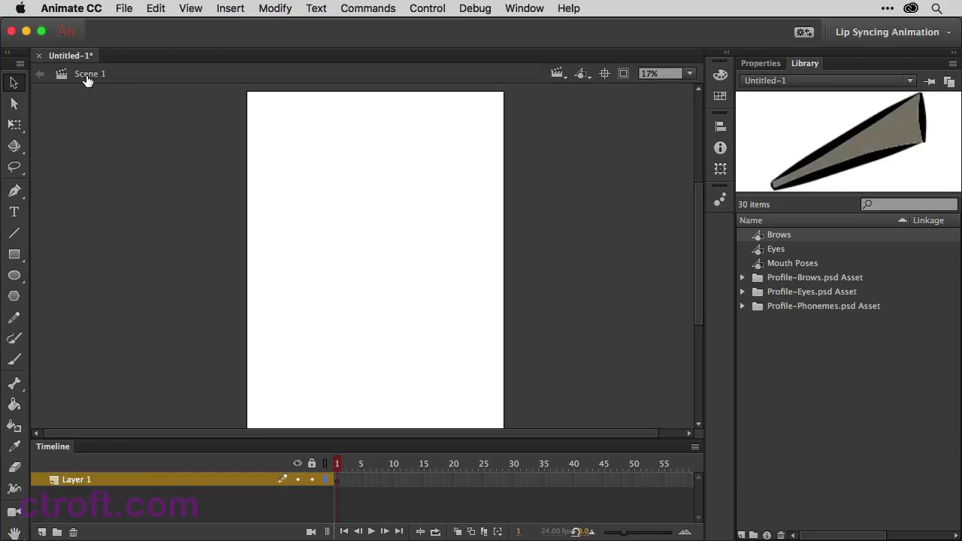
pyautogui.click(782, 265)
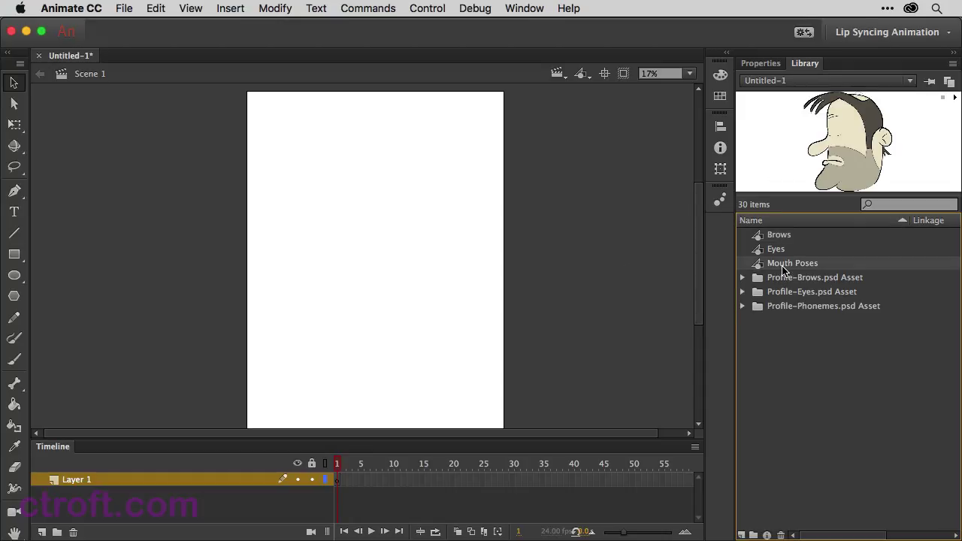
pyautogui.moveTo(782, 265); pyautogui.dragTo(392, 204)
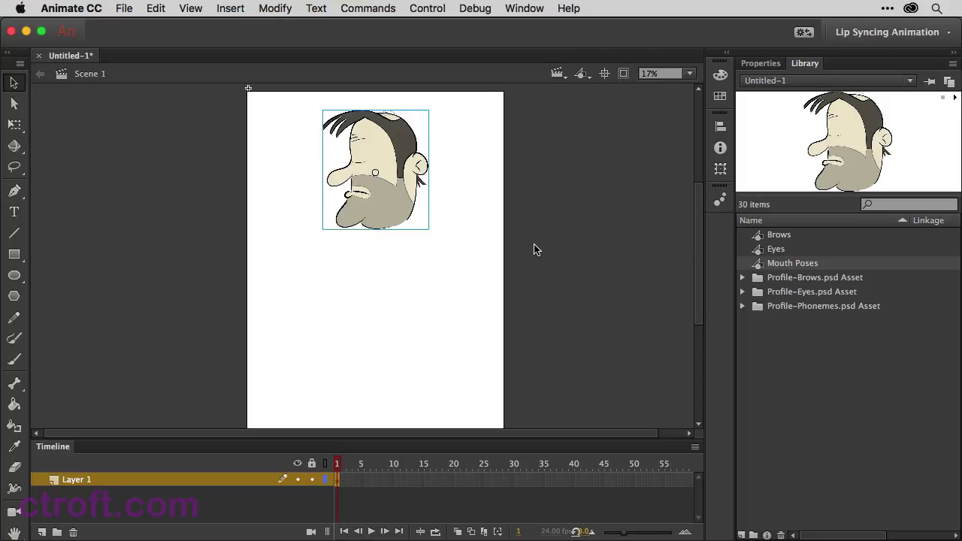
# - Add Layers 2 and 3, and place the Eyes symbol on Layer 2 over the eye socket
pyautogui.click(785, 255)
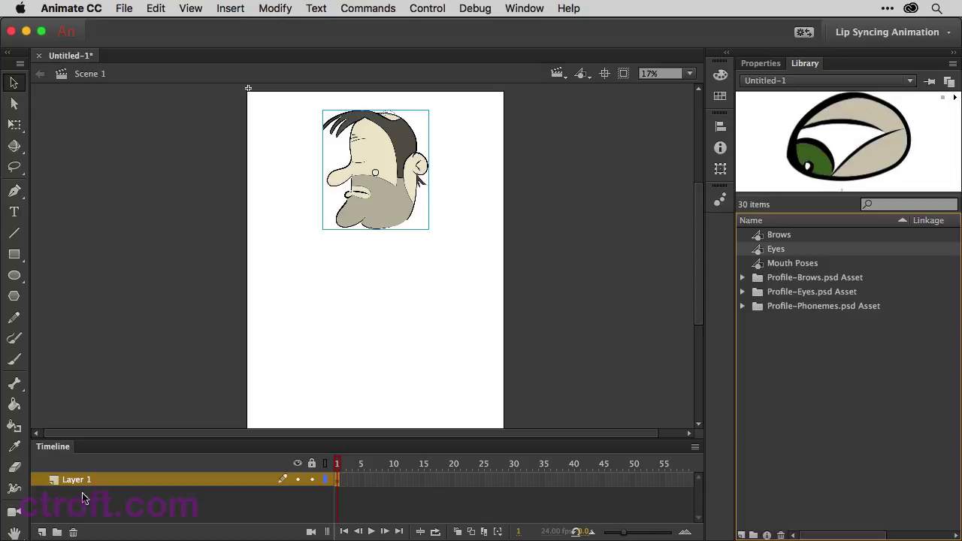
pyautogui.click(43, 533)
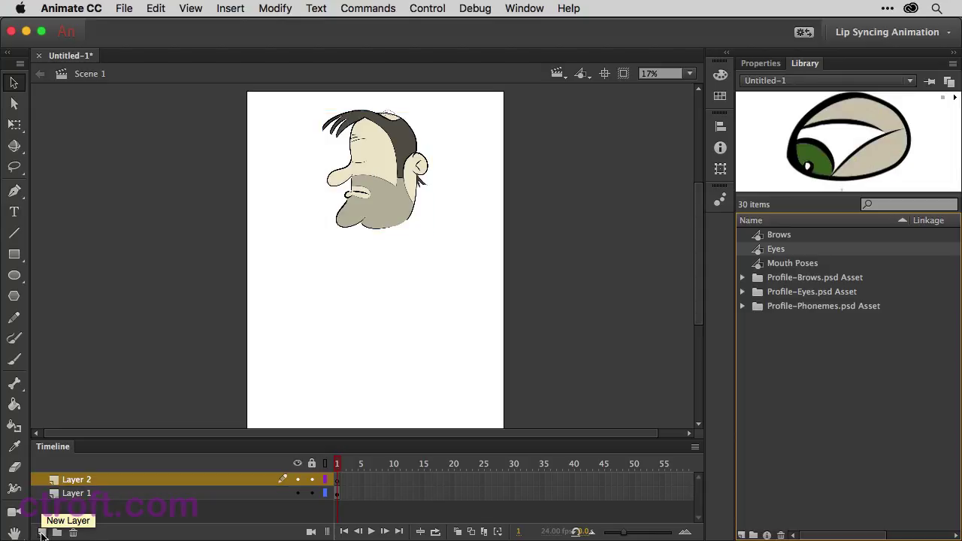
pyautogui.click(43, 533)
pyautogui.click(94, 496)
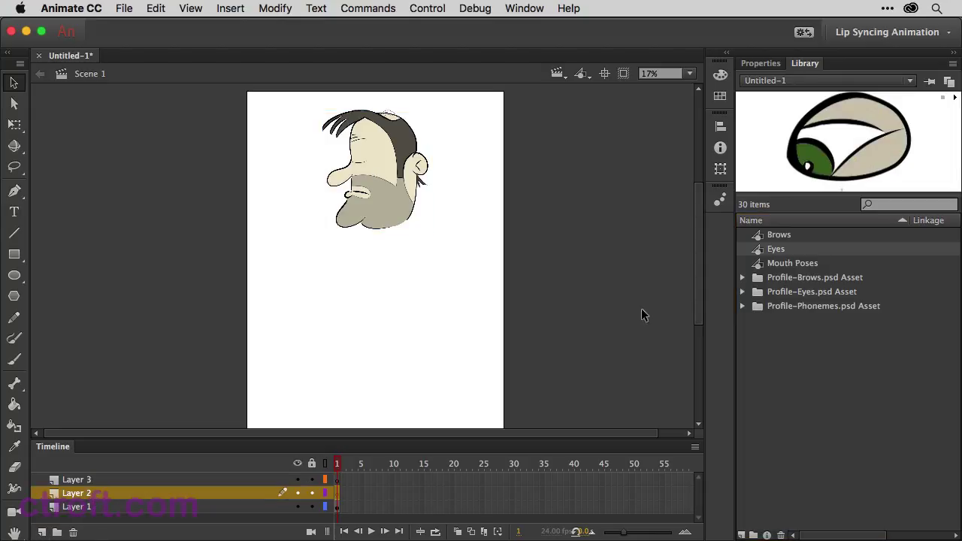
pyautogui.moveTo(786, 253); pyautogui.dragTo(361, 157)
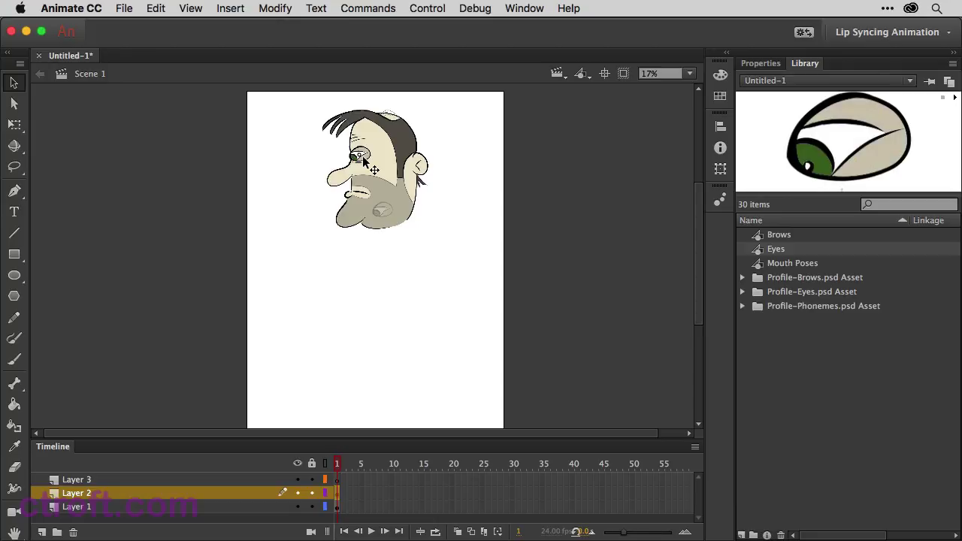
# - Place the Brows symbol on Layer 3 just above the eyes
pyautogui.click(788, 236)
pyautogui.moveTo(788, 236); pyautogui.dragTo(363, 147)
pyautogui.click(171, 481)
pyautogui.click(567, 302)
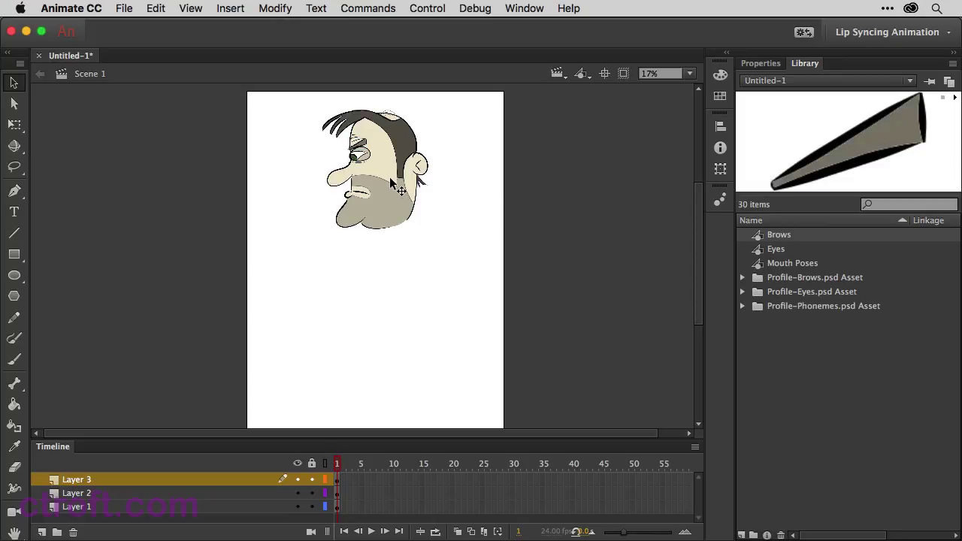
# - Insert keyframes at frame 100 across Layers 3, 2 and 1
pyautogui.scroll(5, 389, 179)
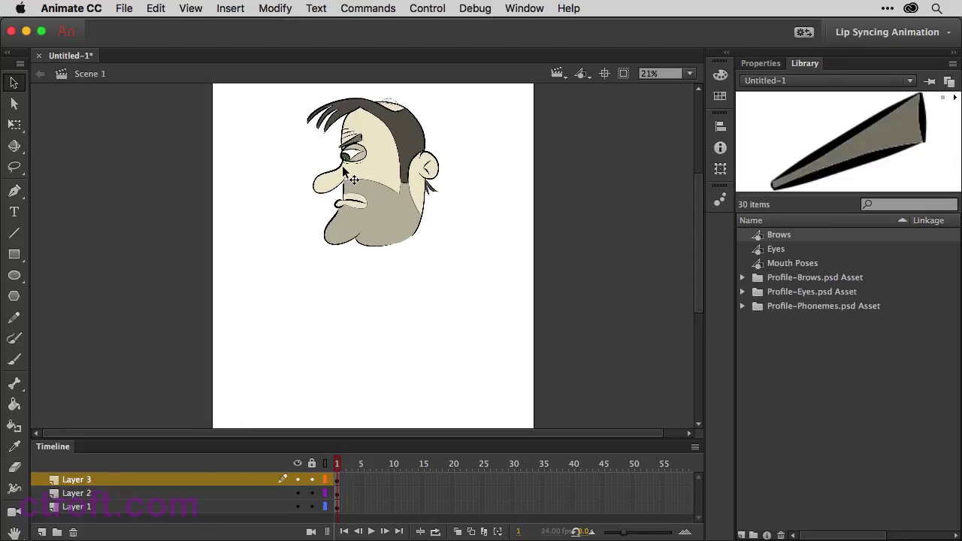
pyautogui.moveTo(507, 191); pyautogui.dragTo(576, 260)
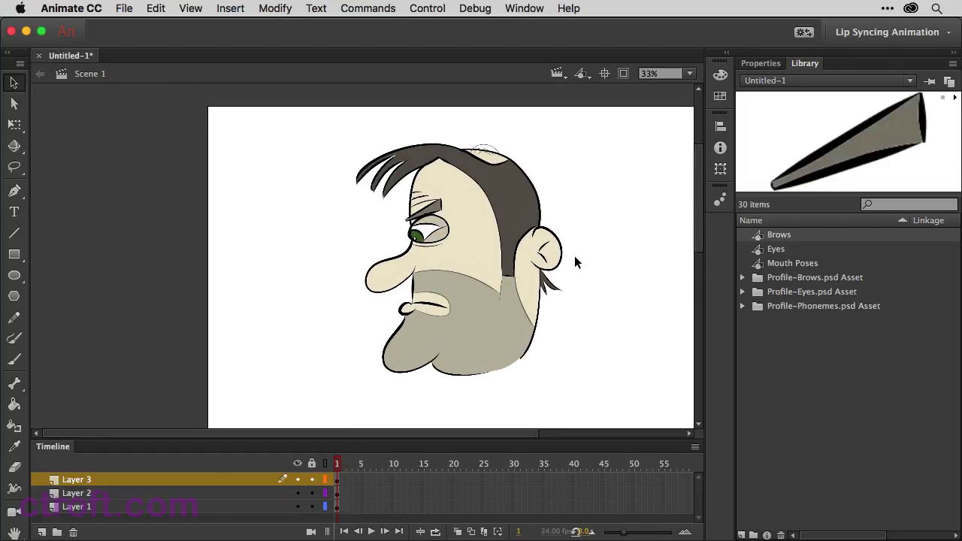
pyautogui.hscroll(10, 497, 477)
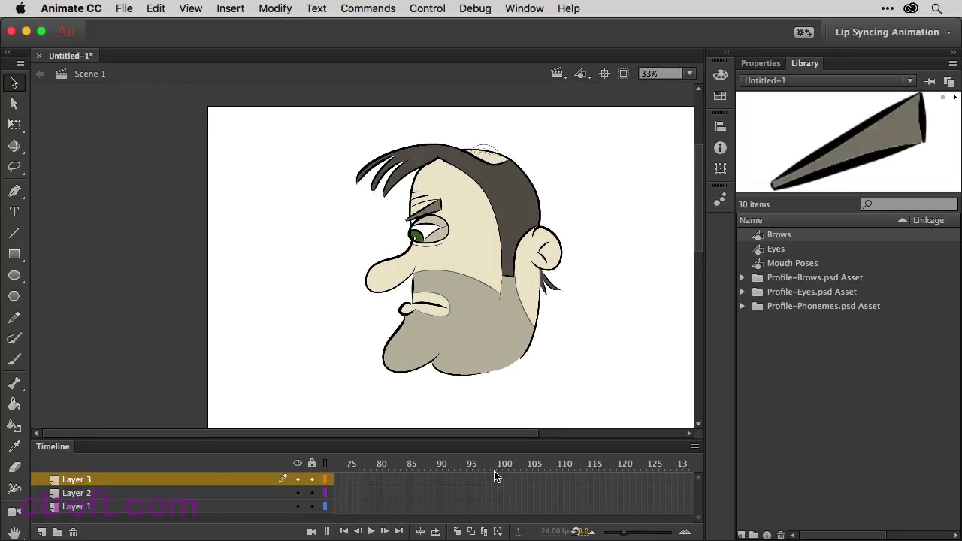
pyautogui.hscroll(1, 428, 486)
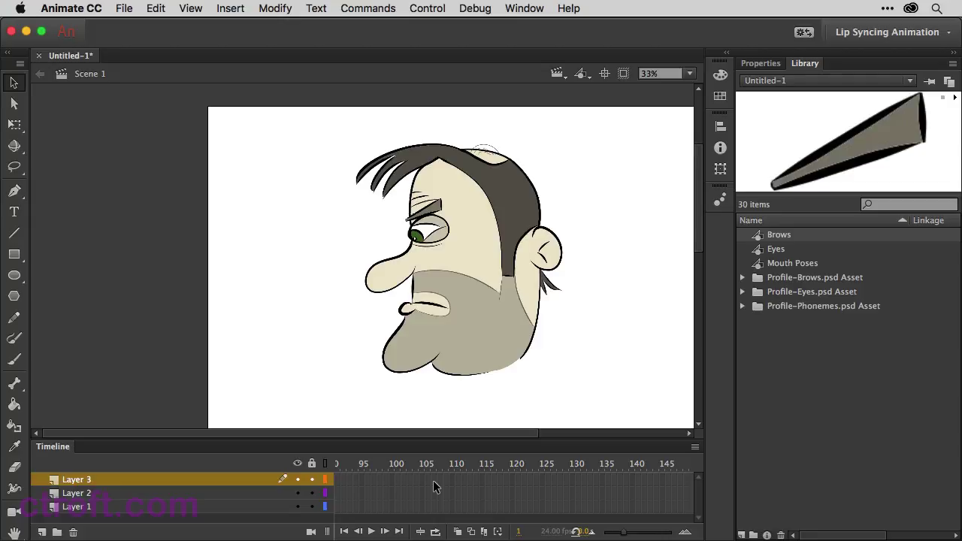
pyautogui.click(391, 481)
pyautogui.keyDown('shift'); pyautogui.click(393, 508); pyautogui.keyUp('shift')
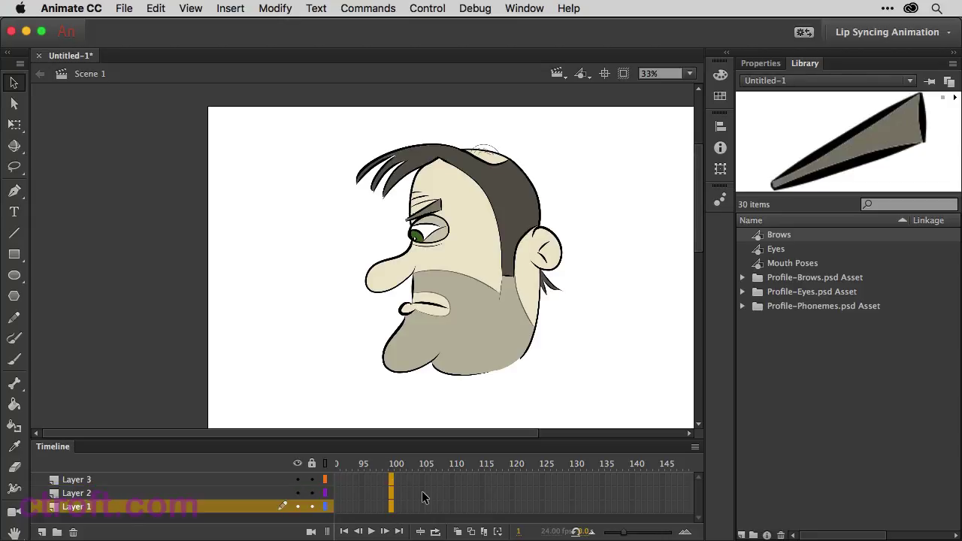
pyautogui.press('F6')
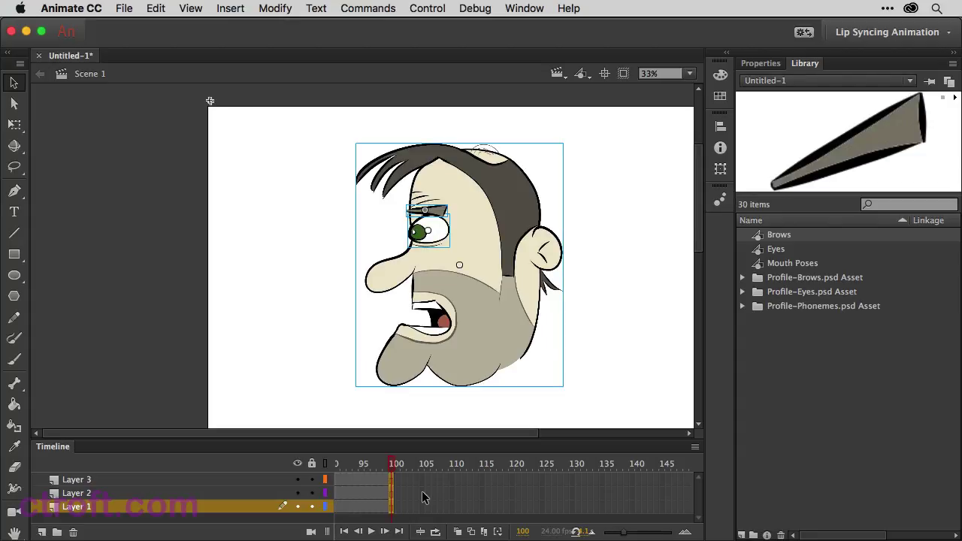
pyautogui.hscroll(-10, 422, 498)
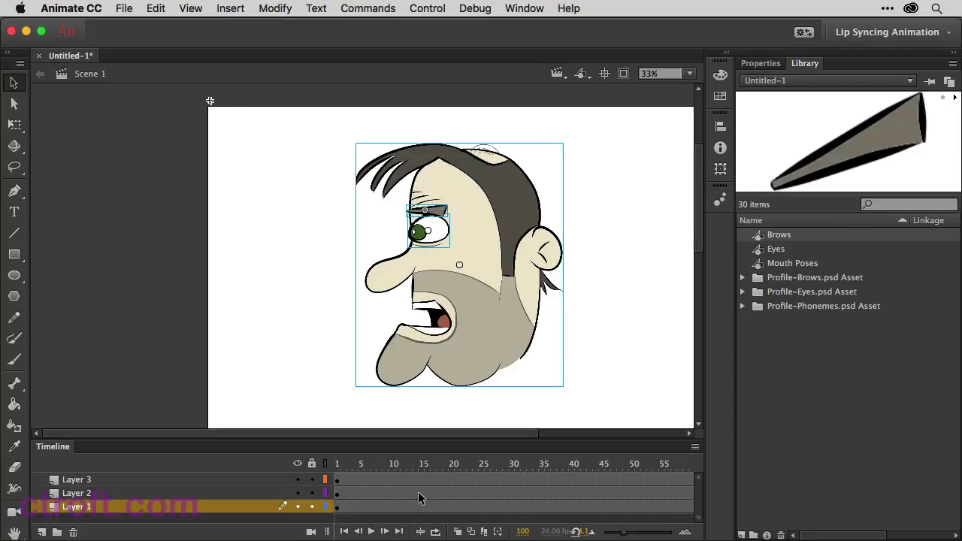
# - At frame 1, set the head, brows and eyes graphics to Single Frame looping and scrub to confirm
pyautogui.click(335, 482)
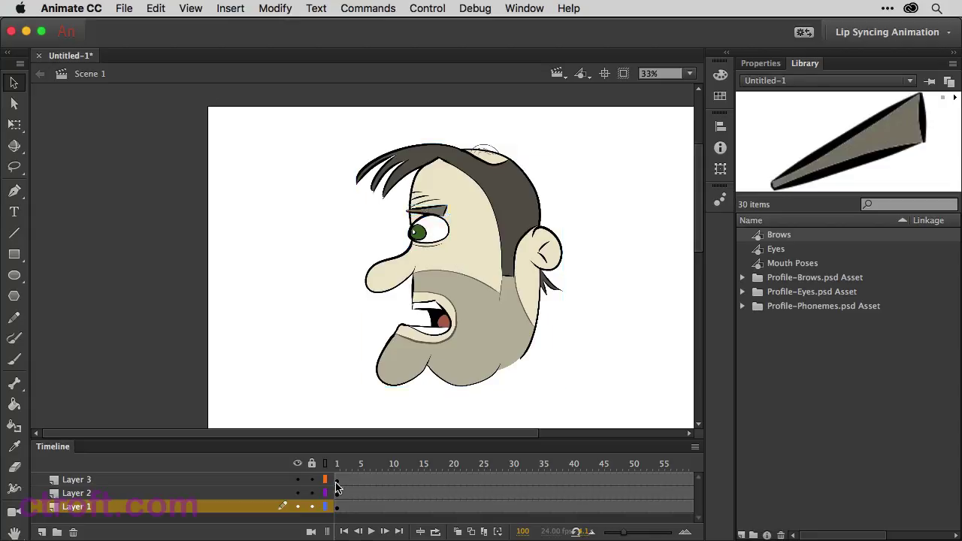
pyautogui.click(288, 256)
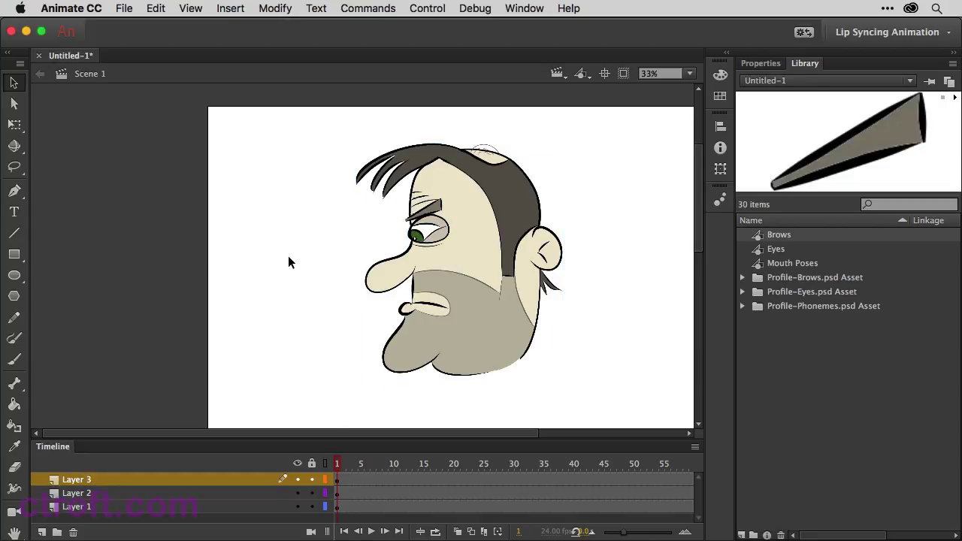
pyautogui.moveTo(261, 121); pyautogui.dragTo(619, 408)
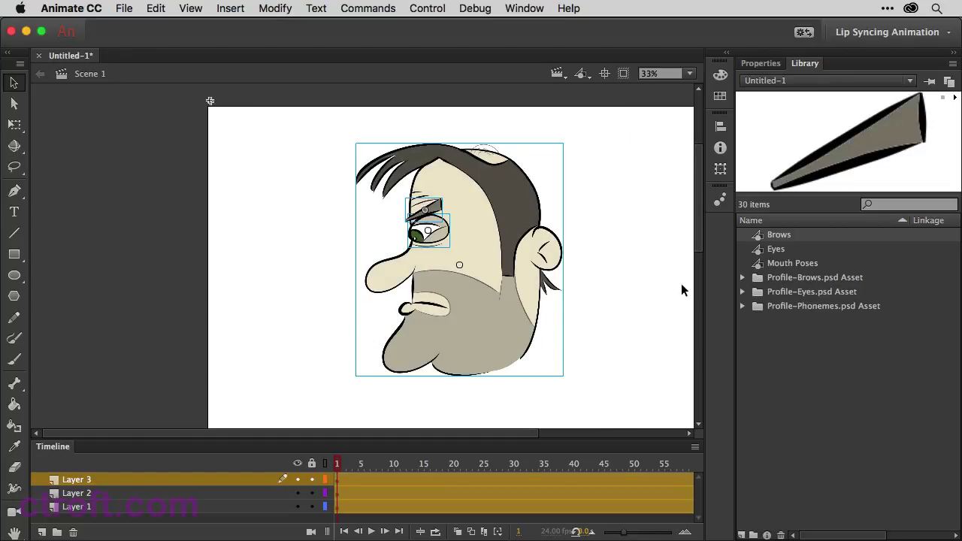
pyautogui.click(765, 64)
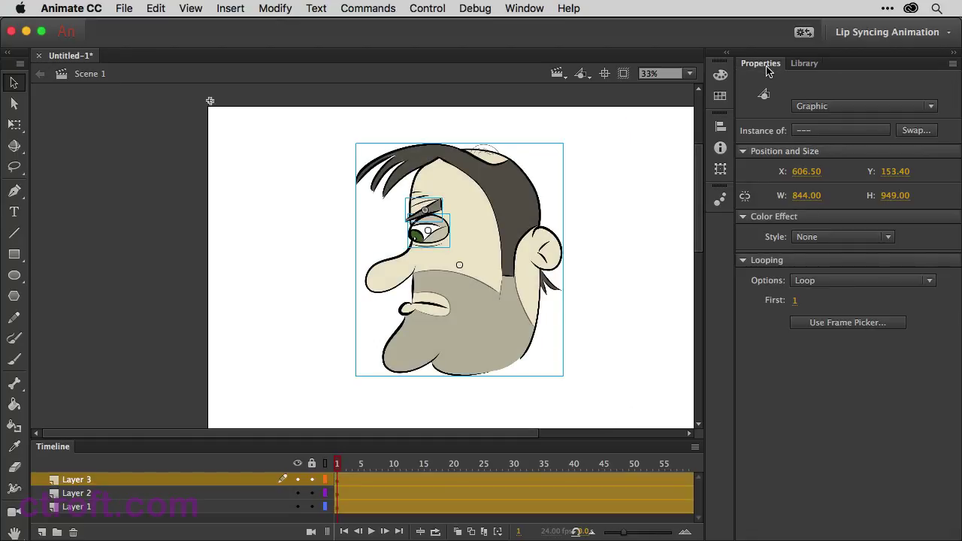
pyautogui.click(816, 283)
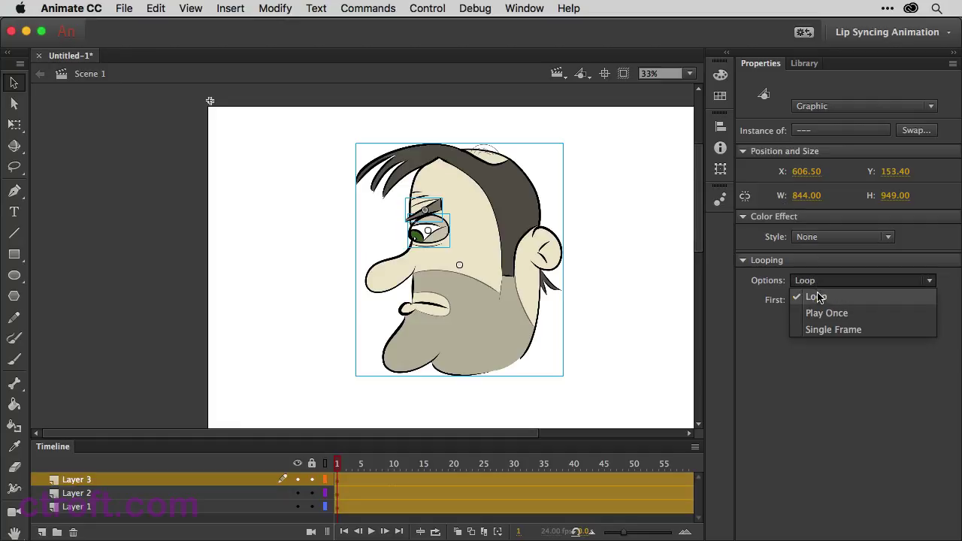
pyautogui.click(822, 329)
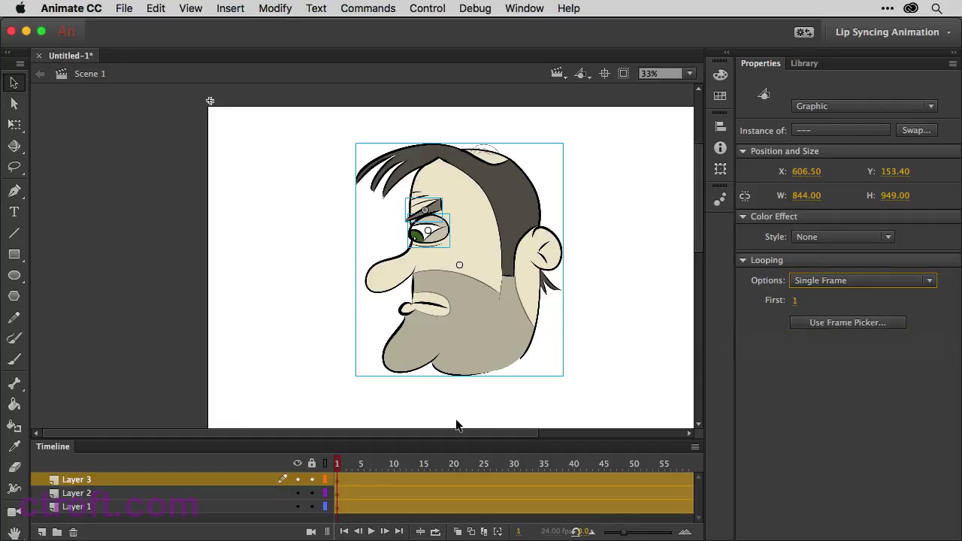
pyautogui.click(143, 353)
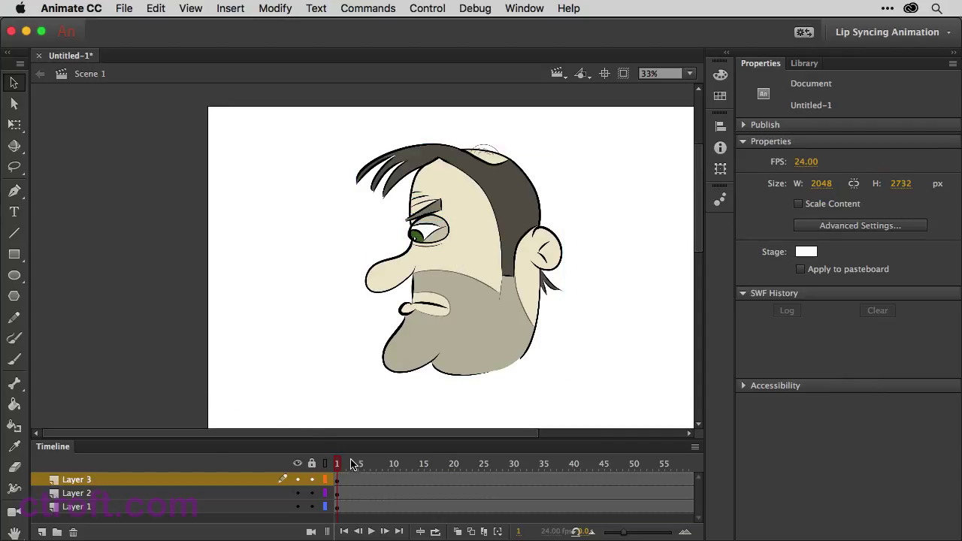
pyautogui.moveTo(356, 466); pyautogui.dragTo(337, 478)
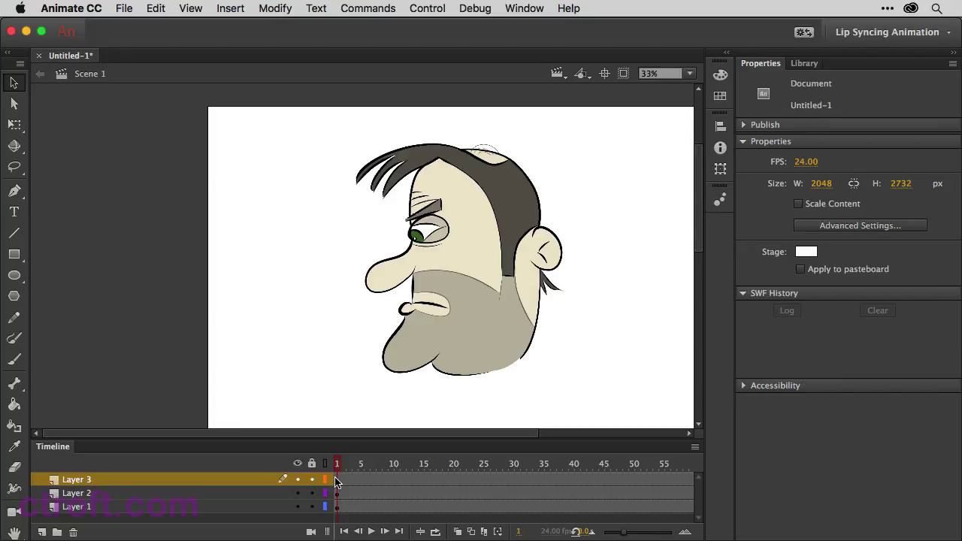
# - Add a new layer above Layer 3 to hold the audio
pyautogui.click(43, 532)
pyautogui.click(73, 532)
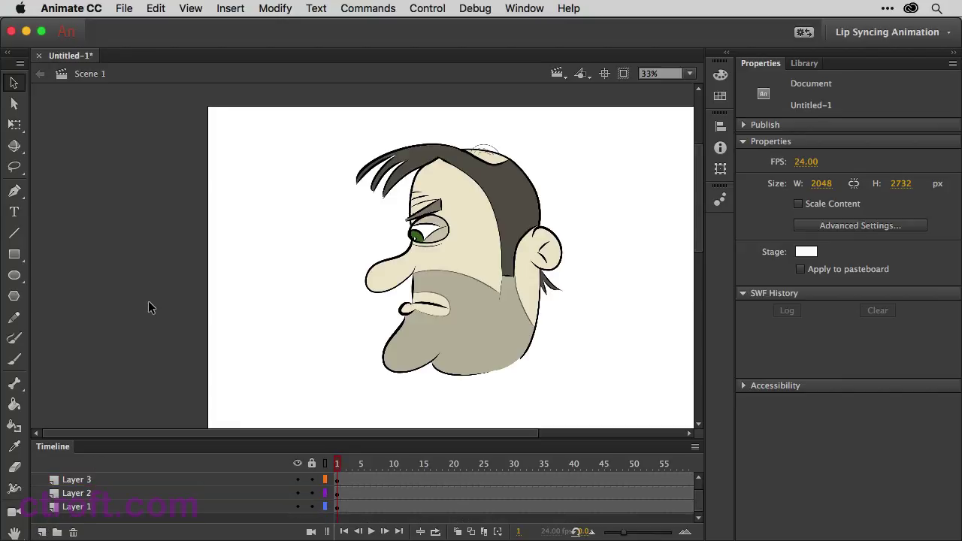
pyautogui.click(146, 481)
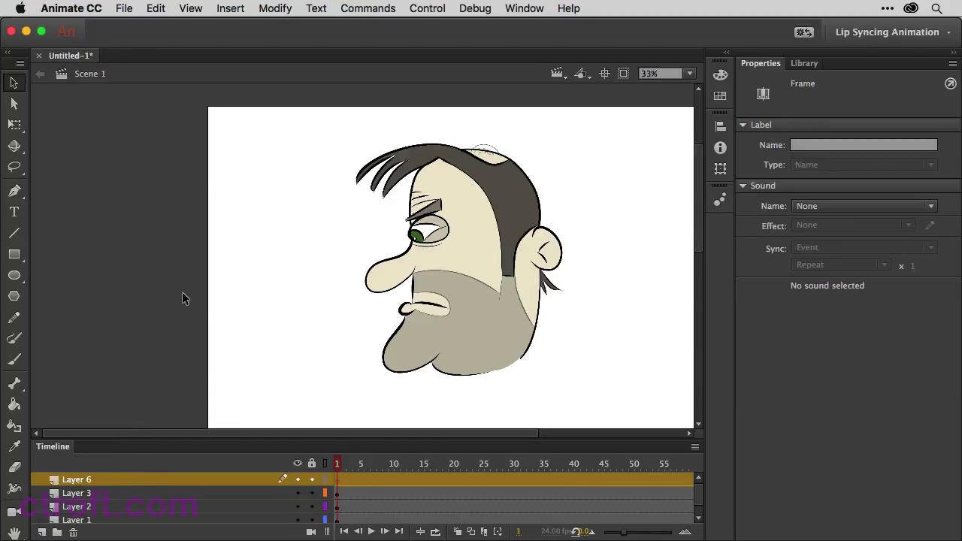
pyautogui.click(182, 291)
# - Import DumbMovieCompressed.wav onto Layer 6 as a stream sound and play it back
pyautogui.press('super+r')
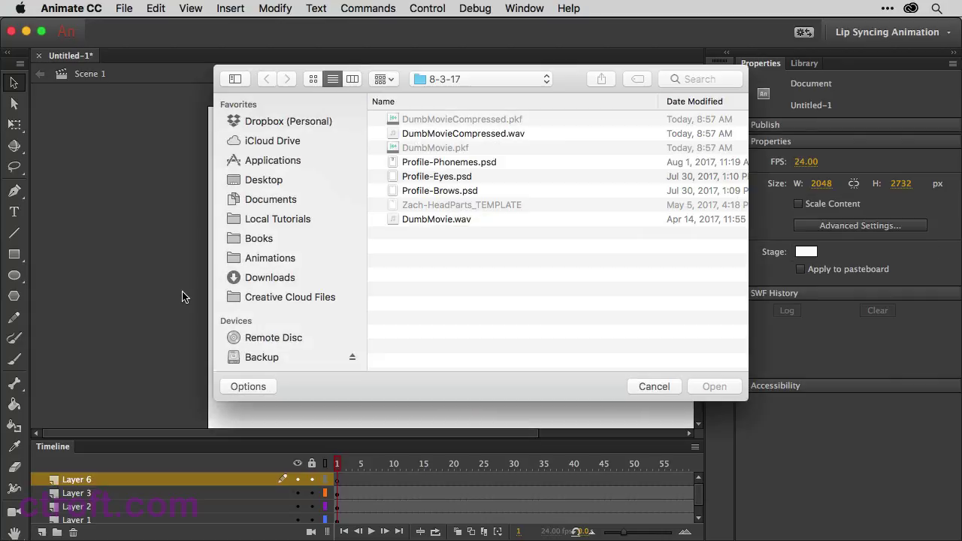
pyautogui.doubleClick(477, 137)
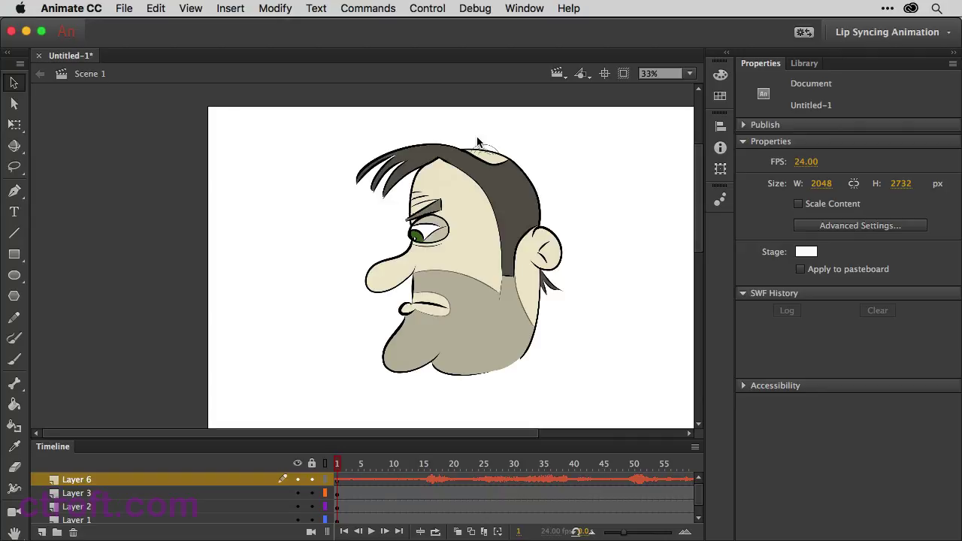
pyautogui.click(337, 481)
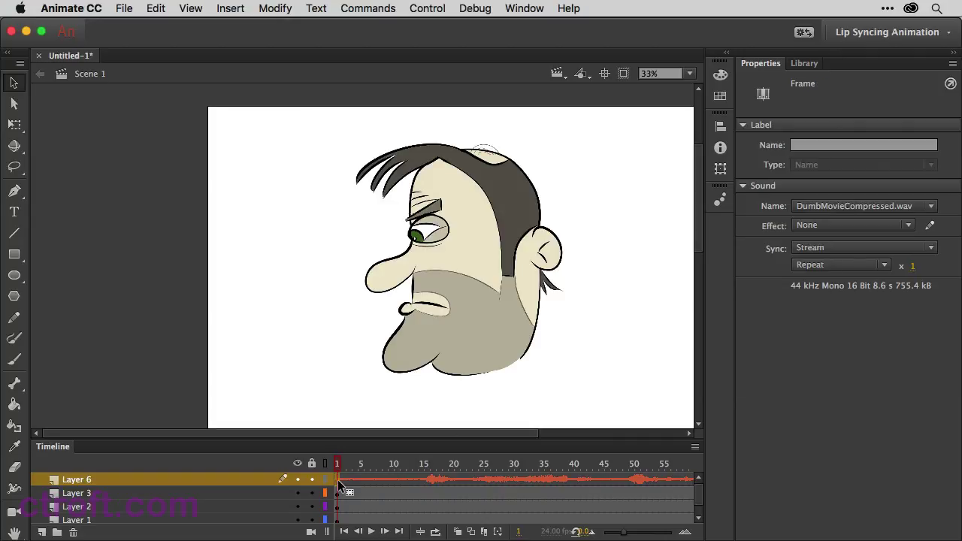
pyautogui.press('Return')
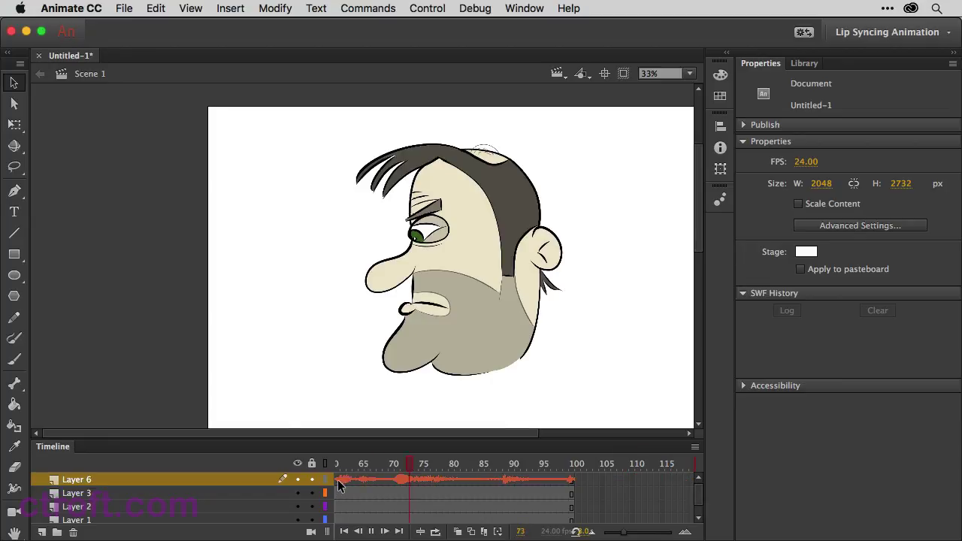
pyautogui.hscroll(-10, 338, 485)
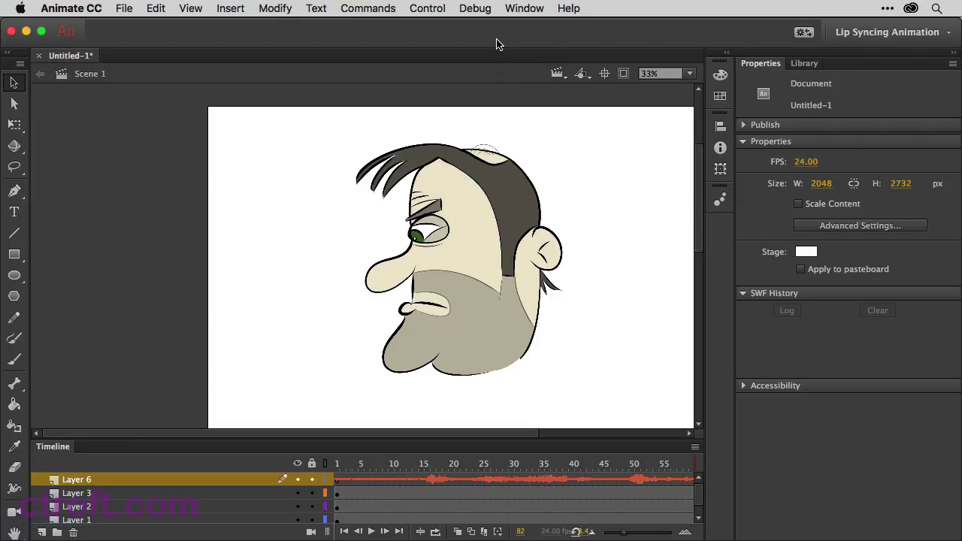
# - Bring up the Frame Picker panel and dock it at the left edge, clear of the head
pyautogui.click(525, 9)
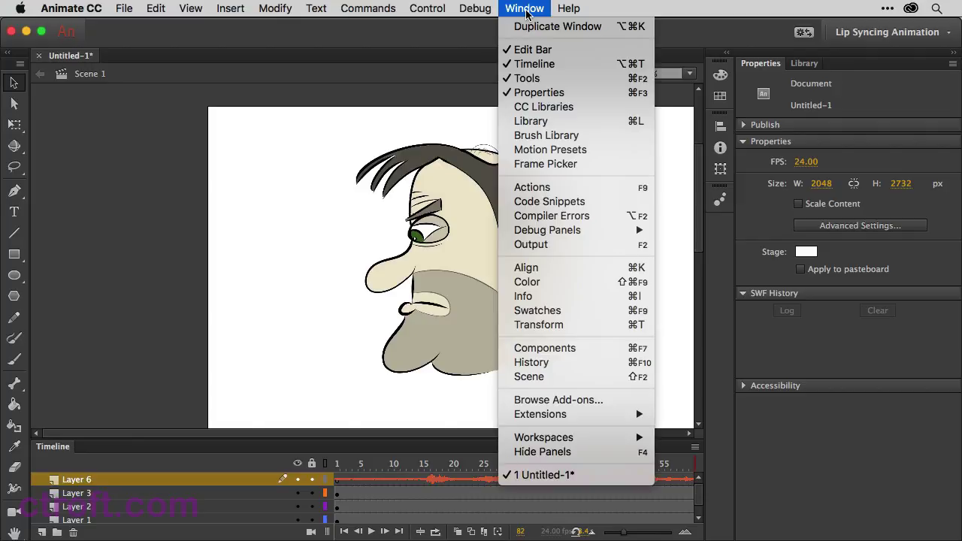
pyautogui.press('Escape')
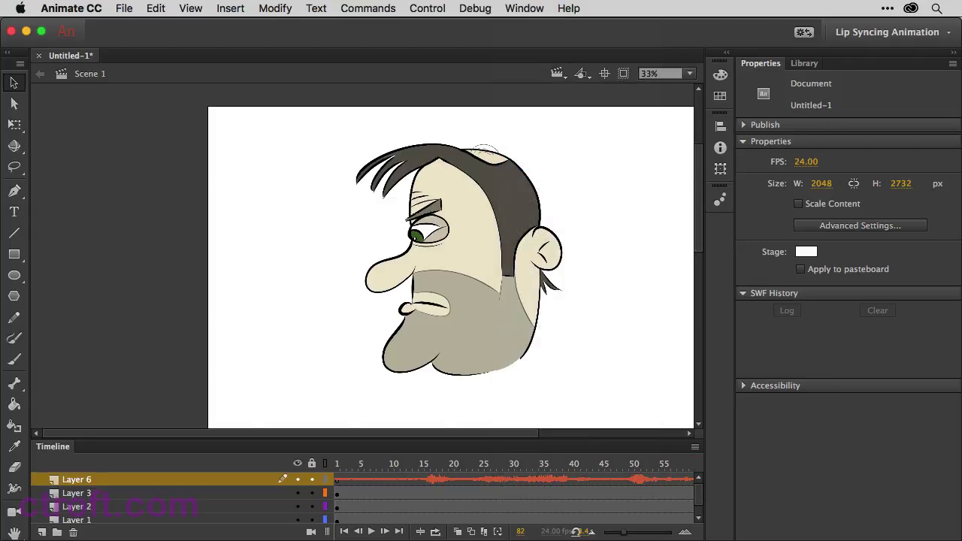
pyautogui.moveTo(435, 302); pyautogui.dragTo(421, 162)
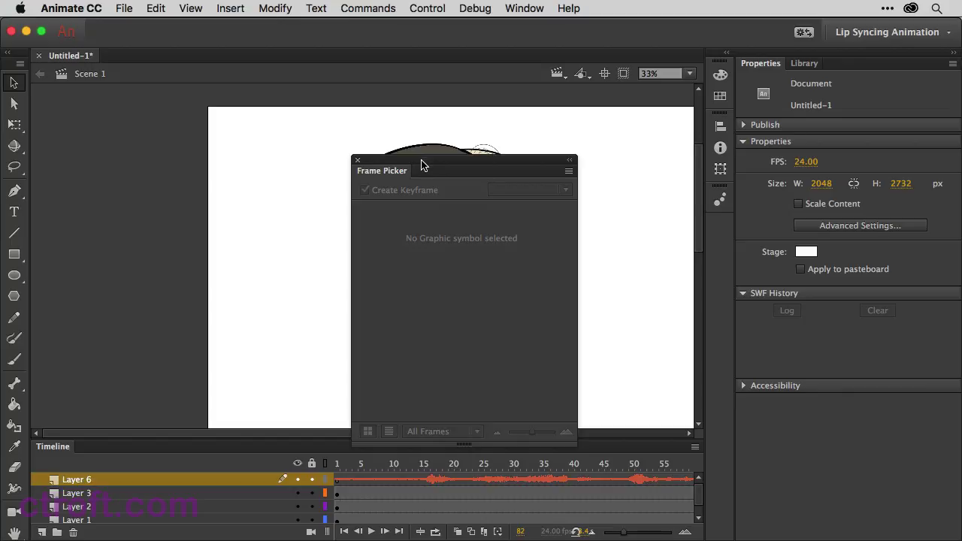
pyautogui.moveTo(421, 164)
pyautogui.mouseDown()
pyautogui.moveTo(65, 114)
pyautogui.moveTo(38, 126)
pyautogui.mouseUp()
pyautogui.hscroll(-5, 489, 278)
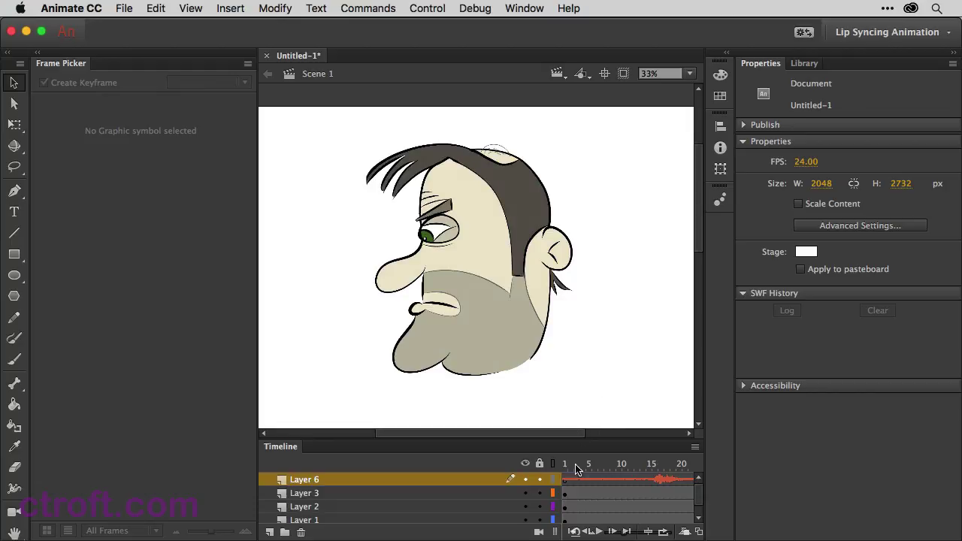
# - Move the playhead to frame 5 and select the Layer 3 and Layer 1 frames to load their poses
pyautogui.click(569, 480)
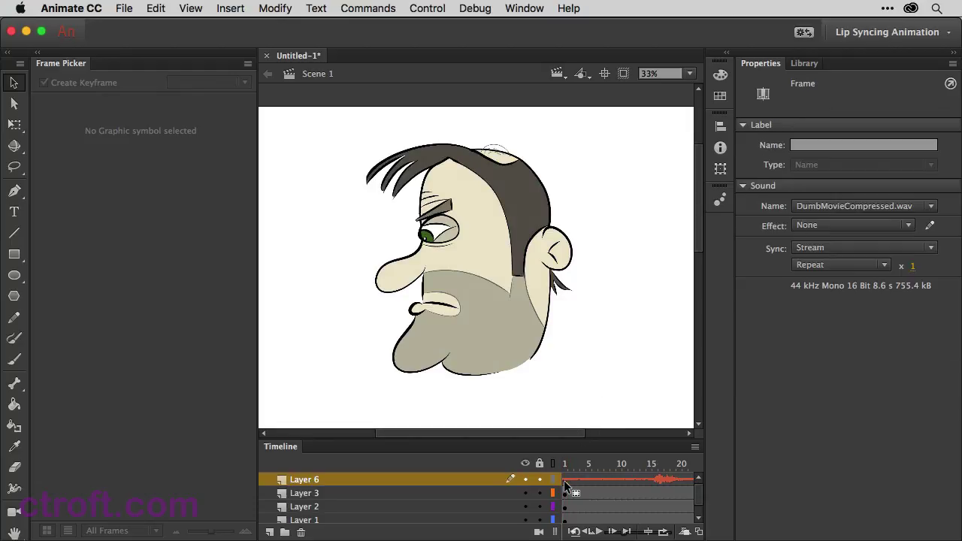
pyautogui.click(630, 463)
pyautogui.click(589, 467)
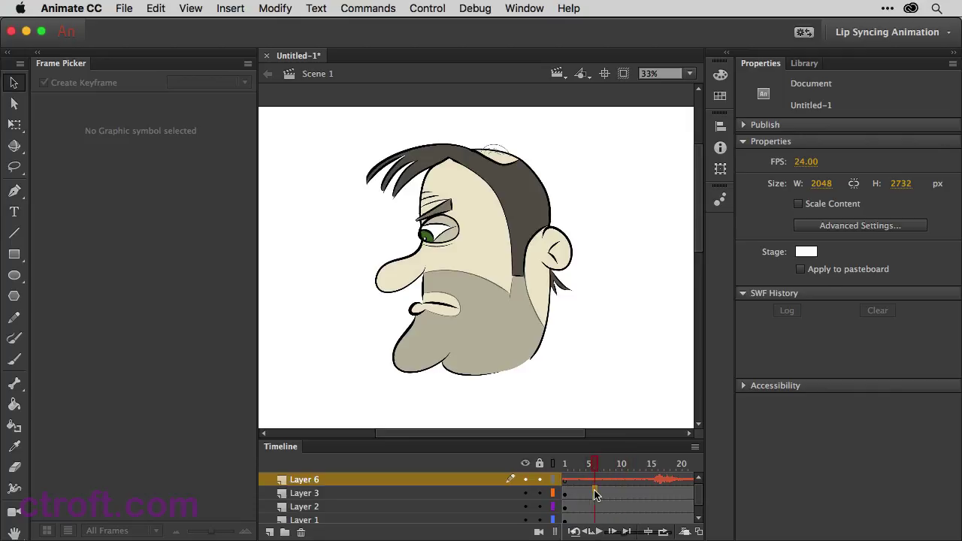
pyautogui.click(598, 493)
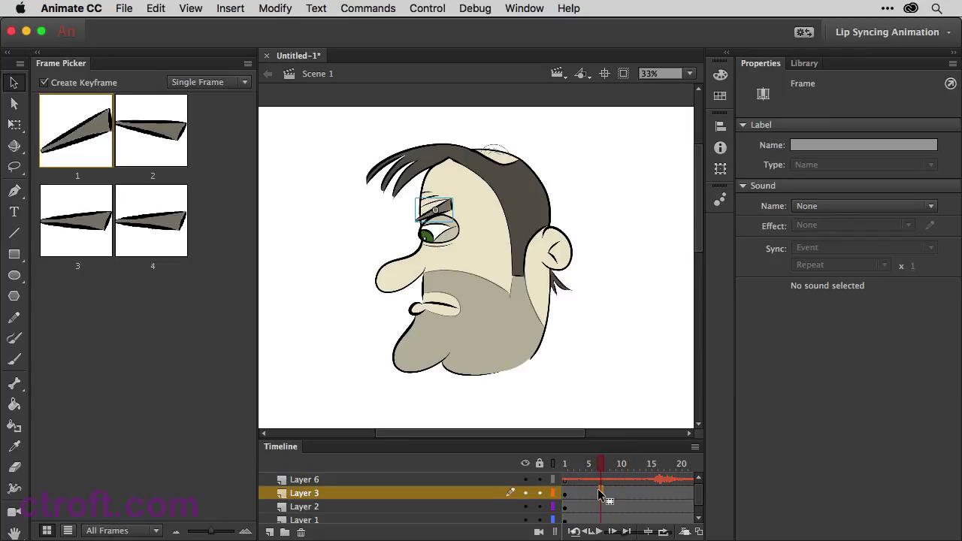
pyautogui.click(368, 520)
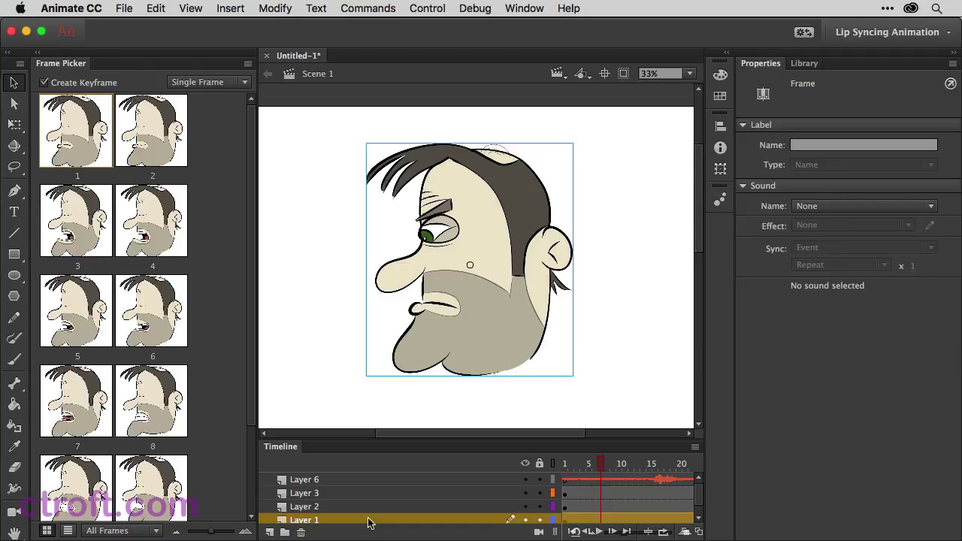
# - Rename Layer 1 to Mouths, Layer 2 to Eyes and Layer 3 to Brows
pyautogui.doubleClick(317, 520)
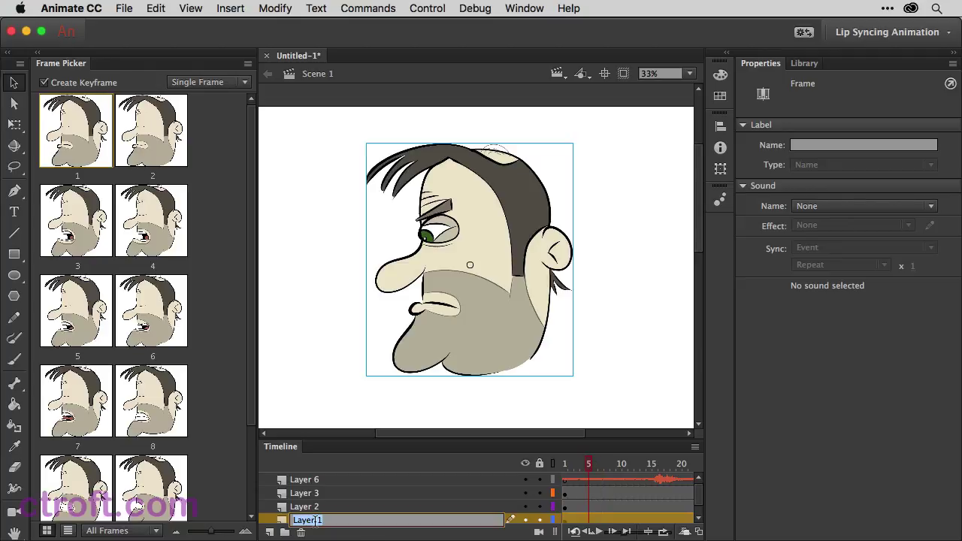
pyautogui.write('Mouths')
pyautogui.press('Return')
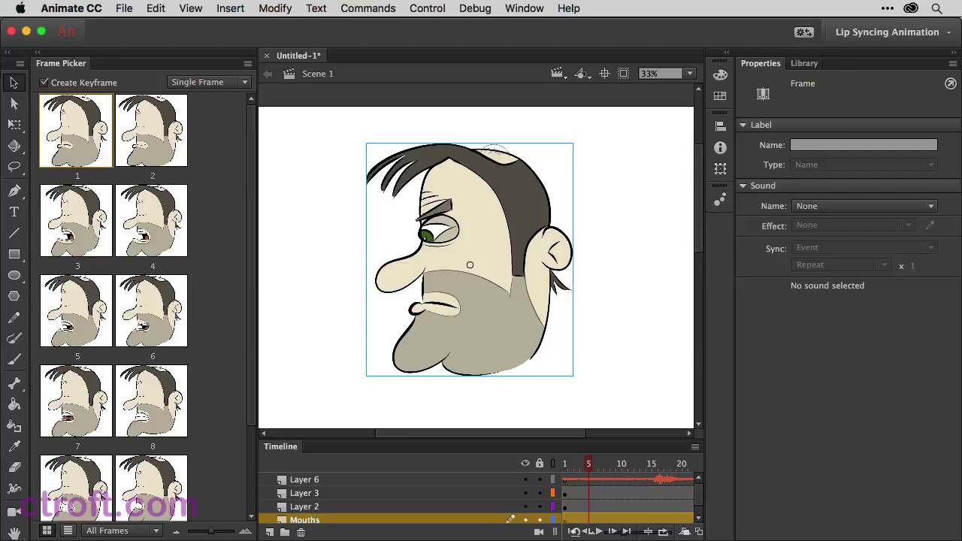
pyautogui.scroll(-2, 315, 518)
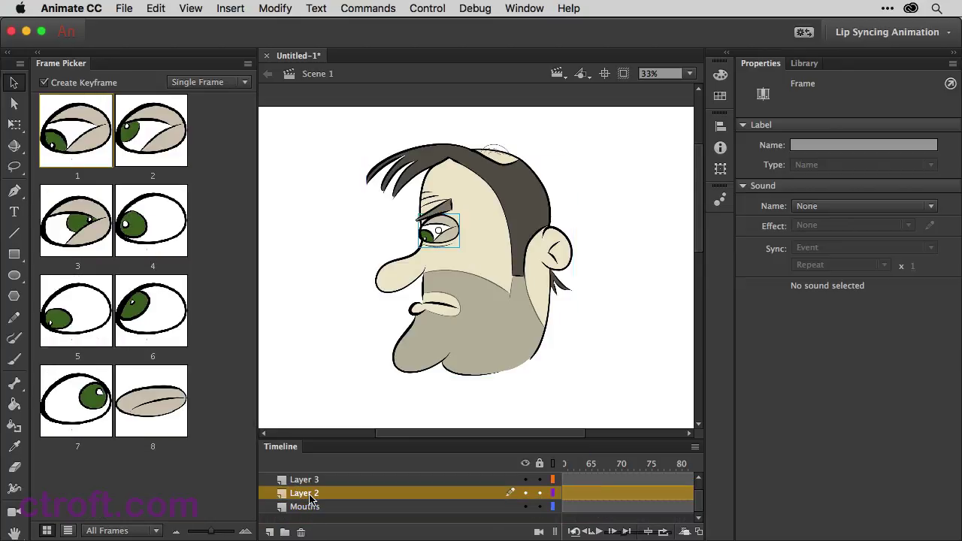
pyautogui.doubleClick(308, 493)
pyautogui.write('Eyes')
pyautogui.press('Return')
pyautogui.doubleClick(304, 479)
pyautogui.write('Beows')
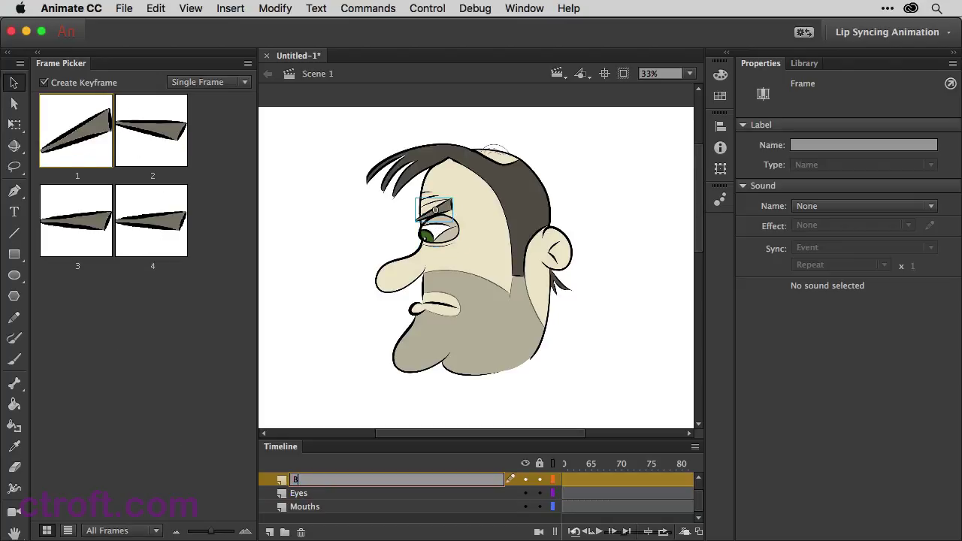
pyautogui.press('BackSpace')
pyautogui.press('BackSpace')
pyautogui.press('BackSpace')
pyautogui.press('BackSpace')
pyautogui.write('rows')
pyautogui.press('Return')
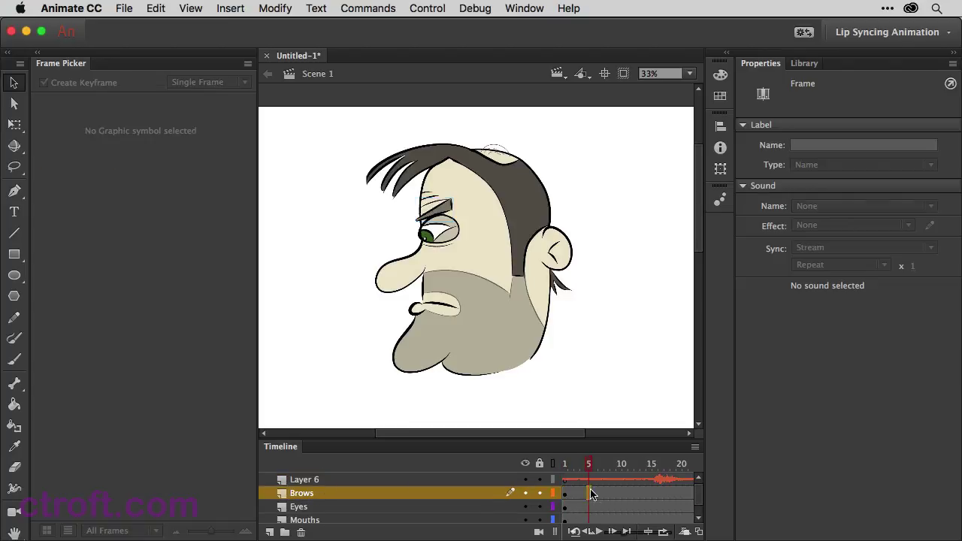
# - Key the Mouths layer to mouth pose 5 at frame 5 and gritted-teeth pose 8 at frame 15
pyautogui.click(607, 494)
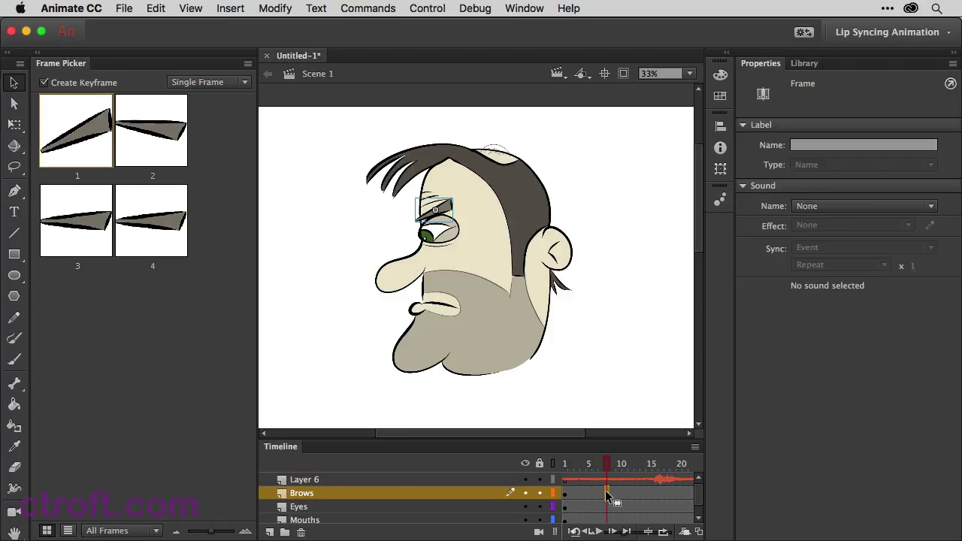
pyautogui.click(315, 520)
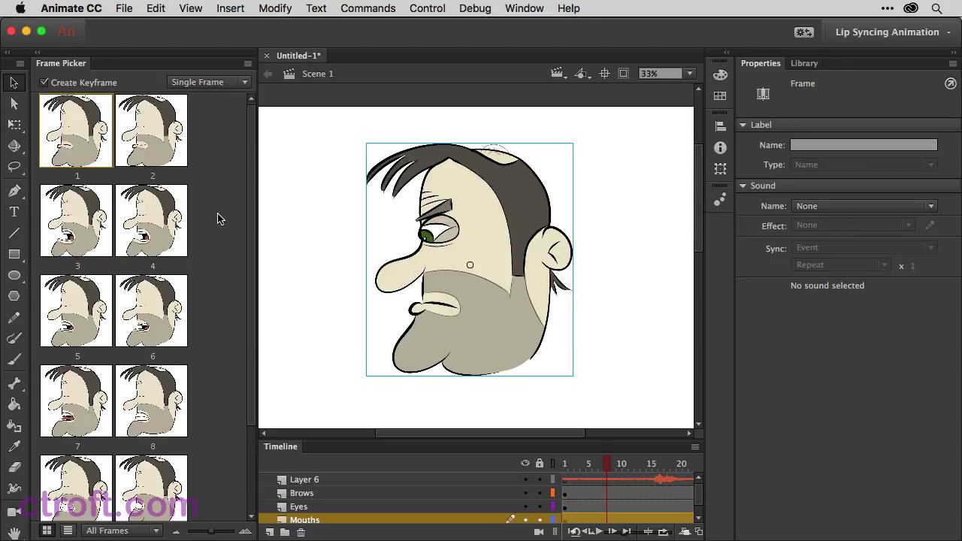
pyautogui.click(66, 311)
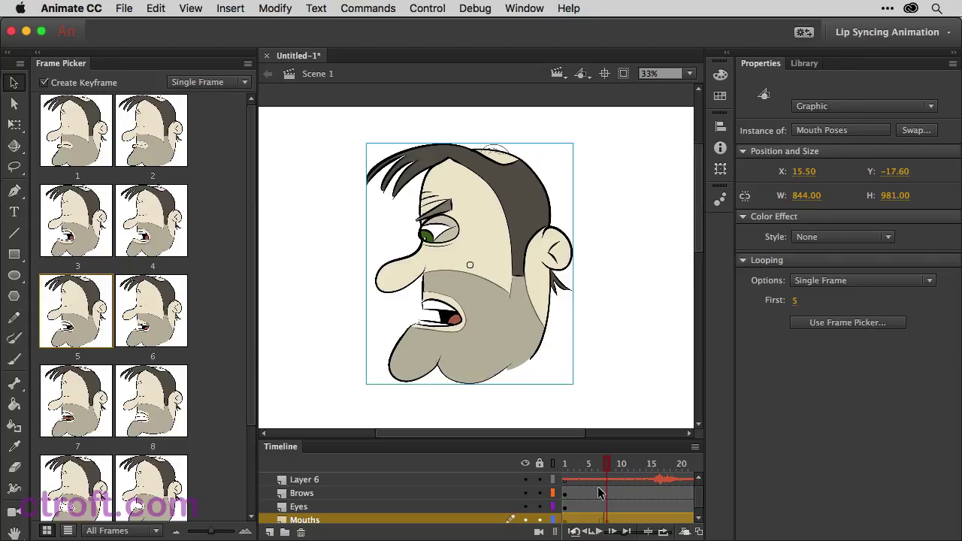
pyautogui.scroll(-1, 598, 492)
pyautogui.moveTo(610, 464); pyautogui.dragTo(651, 463)
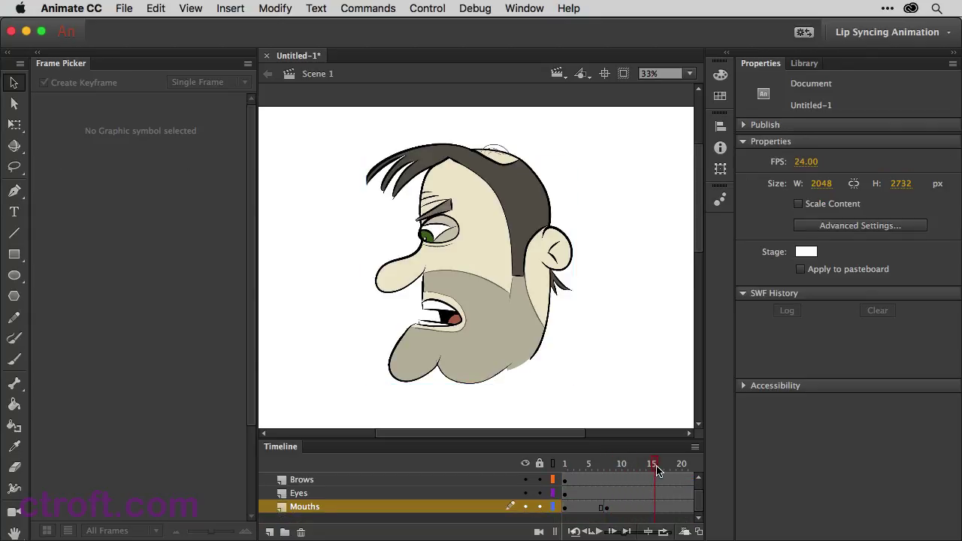
pyautogui.click(654, 507)
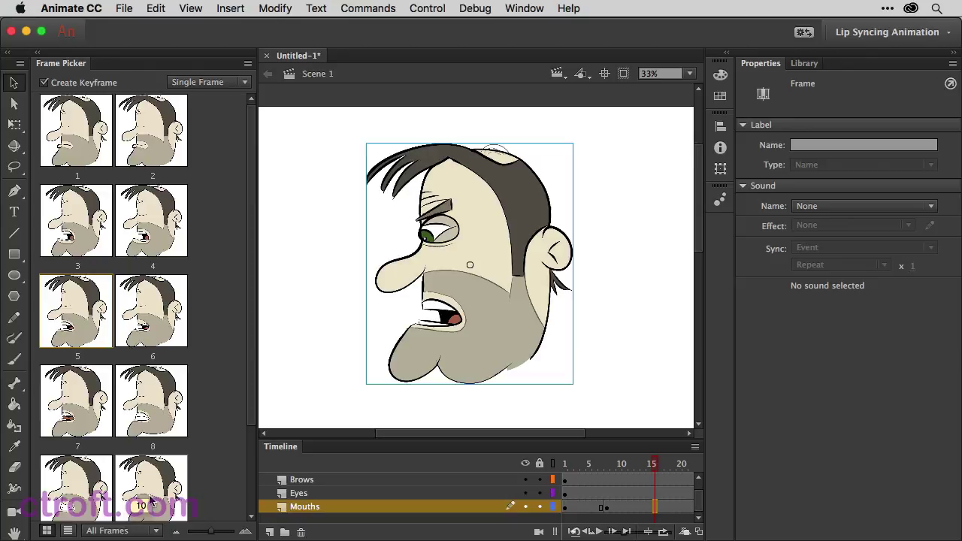
pyautogui.scroll(-3, 151, 500)
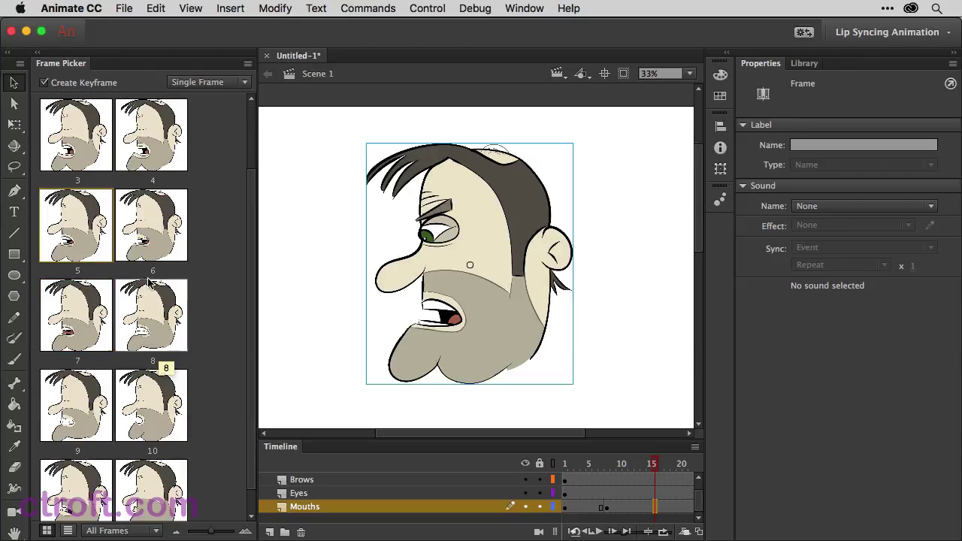
pyautogui.click(148, 320)
# - Key mouth poses 10, 8 and 10 at frames 17, 20 and 23 on the Mouths layer
pyautogui.hscroll(2, 639, 488)
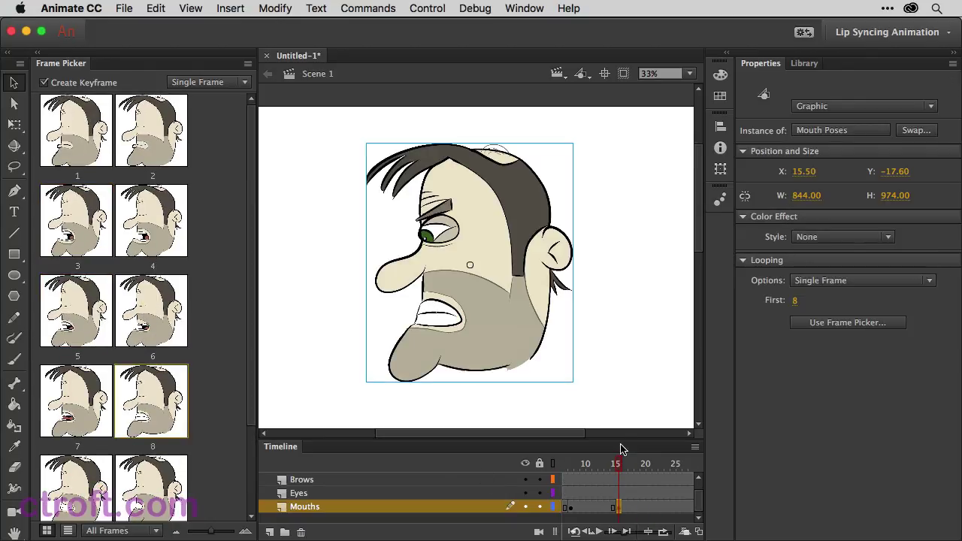
pyautogui.click(622, 463)
pyautogui.click(631, 464)
pyautogui.click(633, 508)
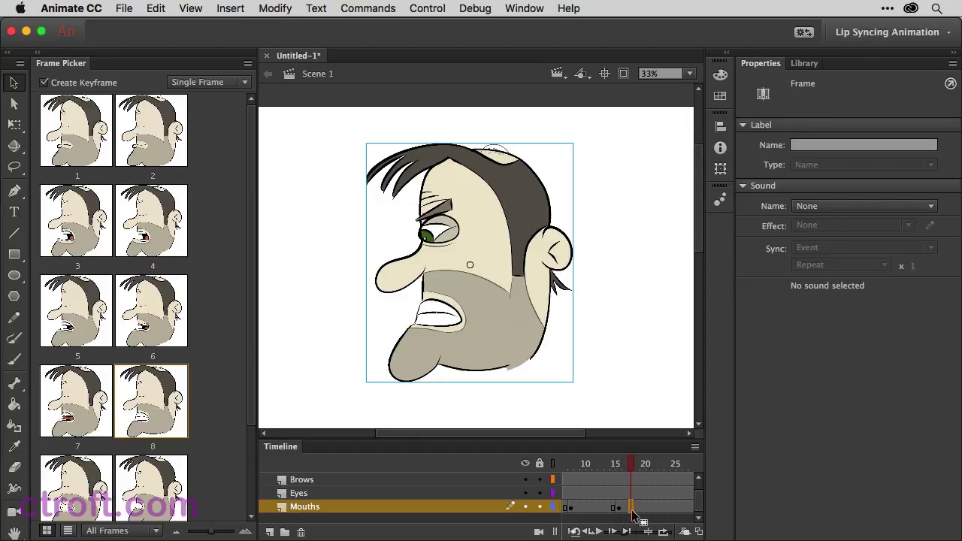
pyautogui.scroll(-4, 86, 308)
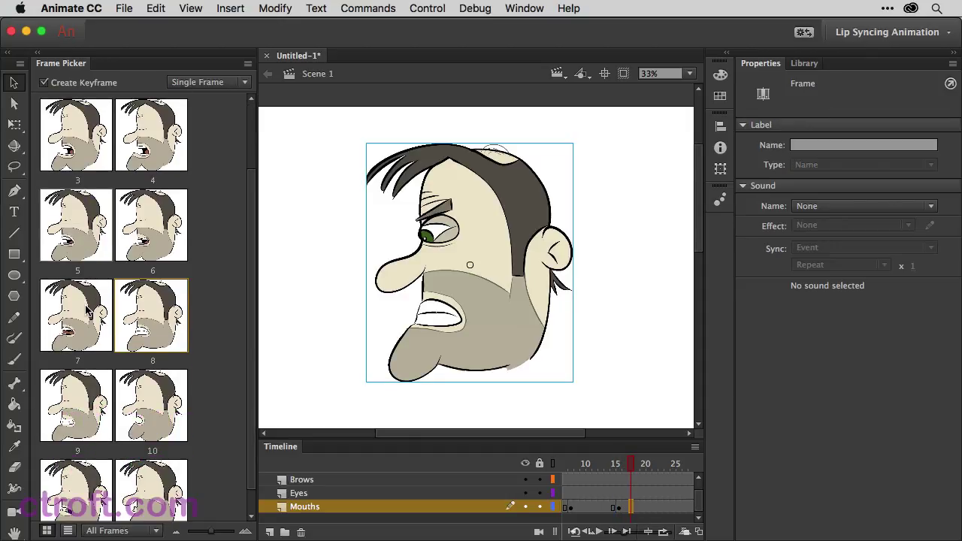
pyautogui.click(146, 399)
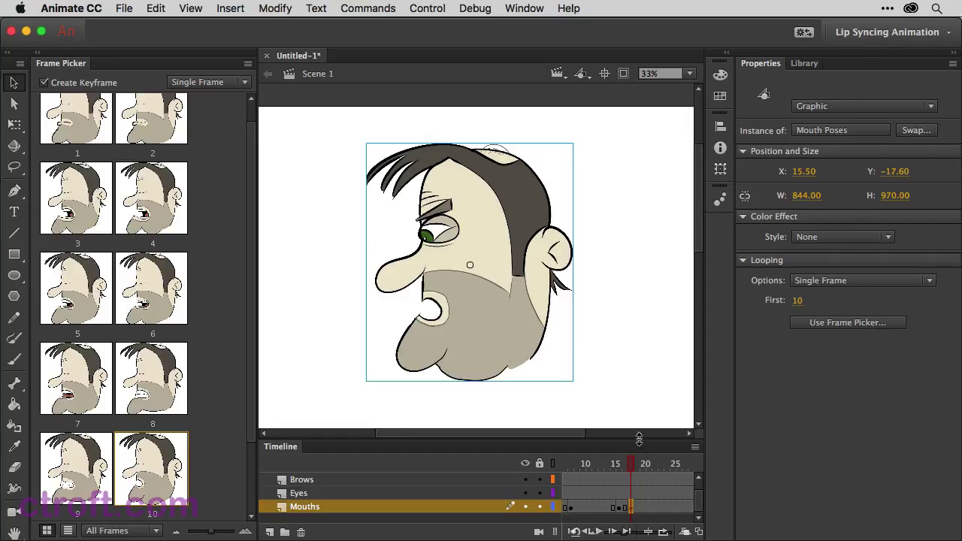
pyautogui.click(636, 468)
pyautogui.click(644, 466)
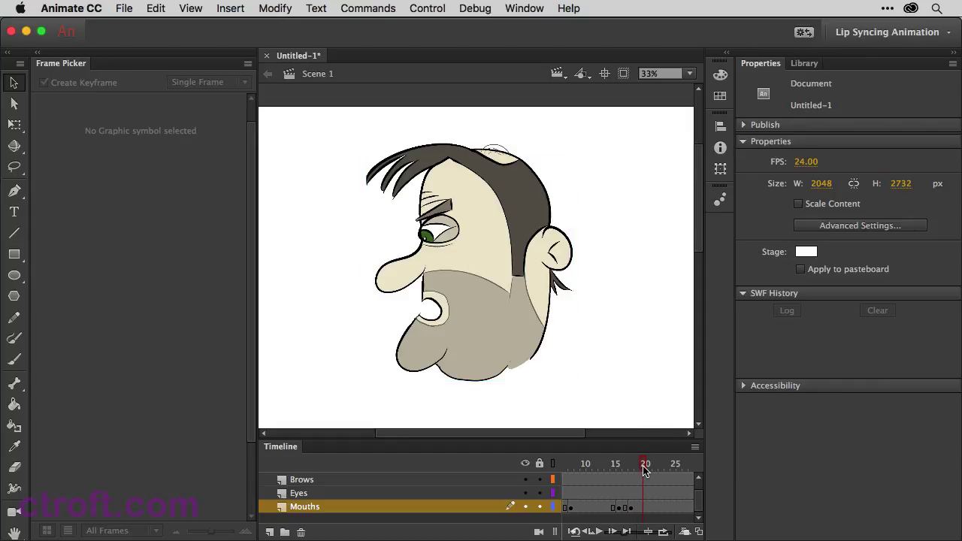
pyautogui.click(647, 507)
pyautogui.click(151, 380)
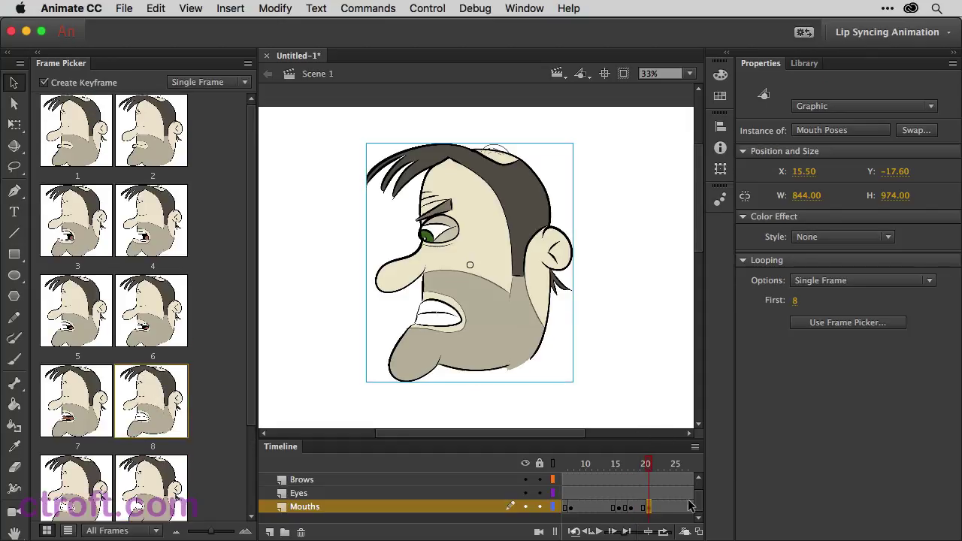
pyautogui.moveTo(648, 466); pyautogui.dragTo(666, 466)
pyautogui.click(666, 507)
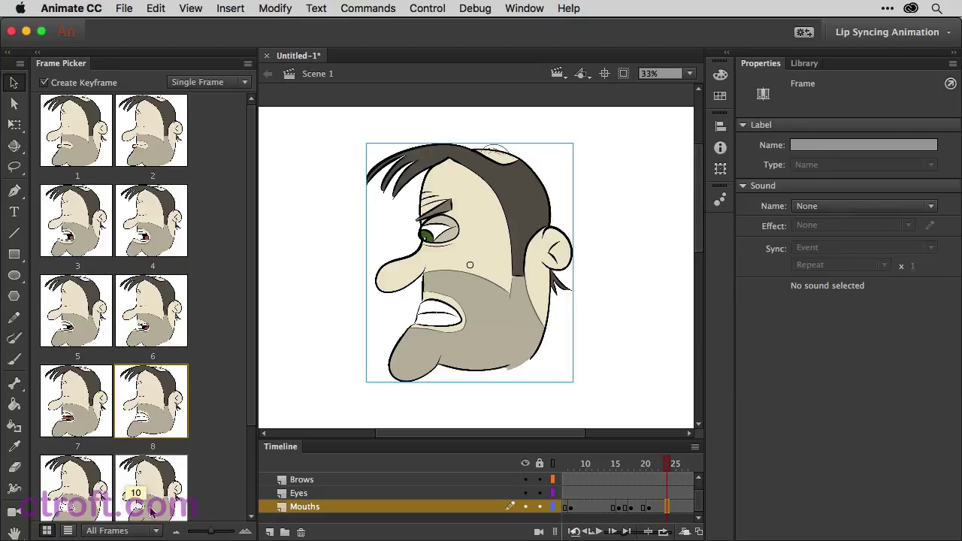
pyautogui.click(149, 509)
# - Play back from frame 14 to preview the lip sync
pyautogui.click(607, 467)
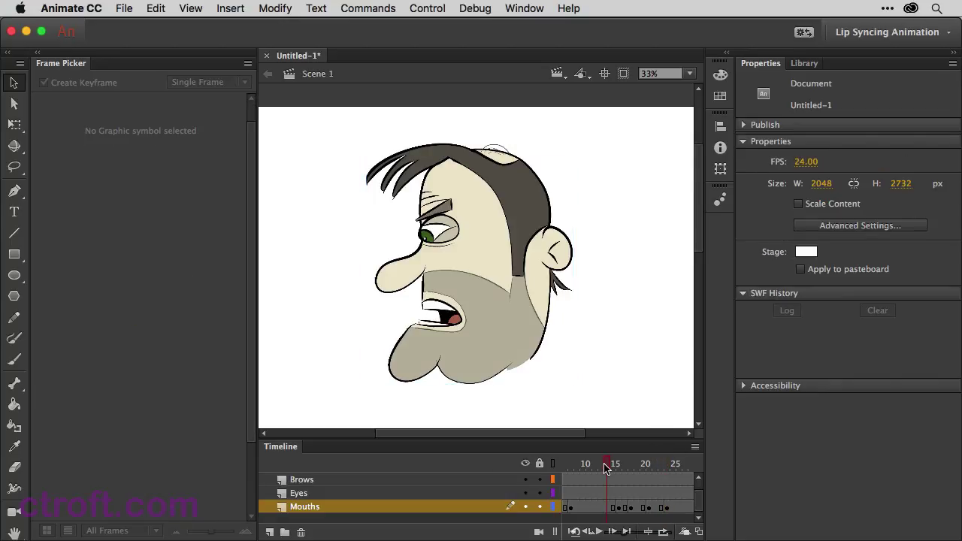
pyautogui.press('Return')
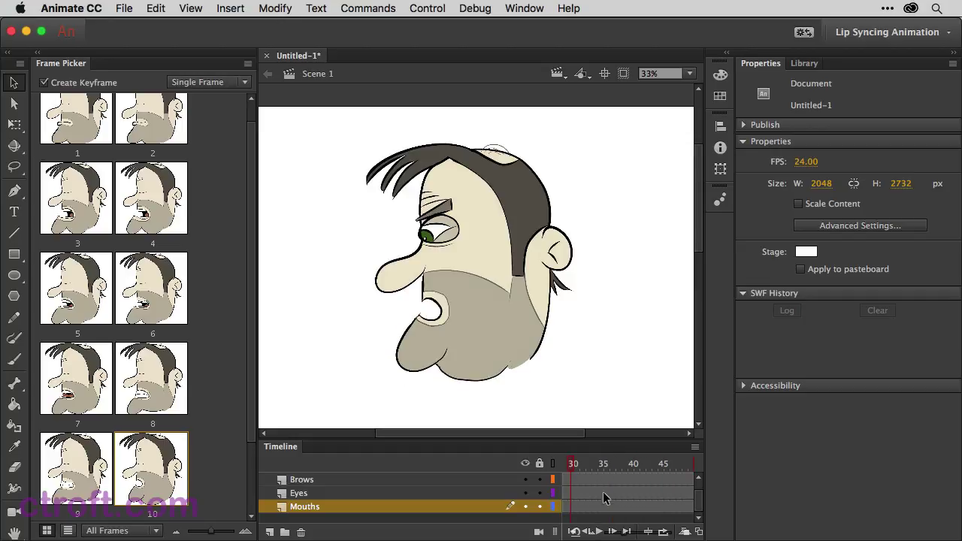
pyautogui.click(616, 466)
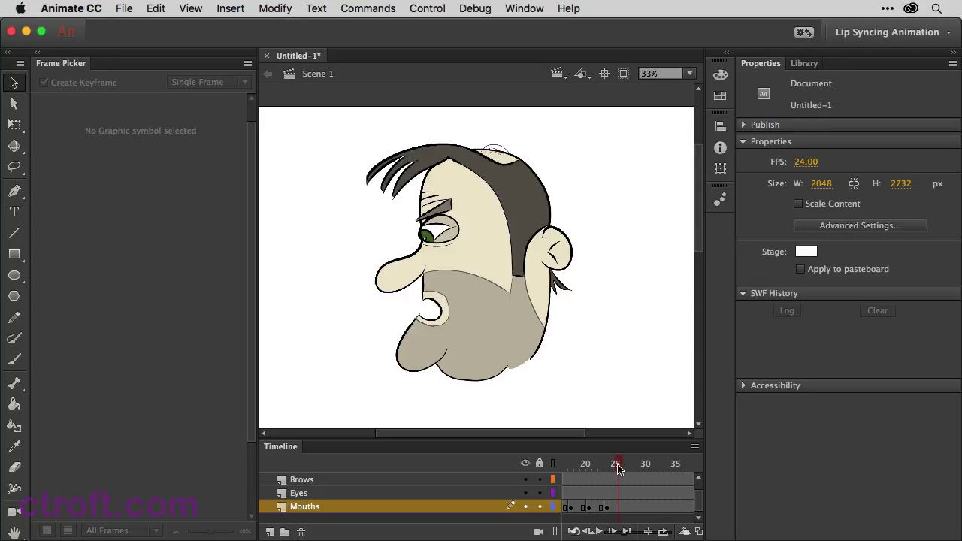
pyautogui.hscroll(-3, 618, 467)
pyautogui.moveTo(571, 465); pyautogui.dragTo(607, 472)
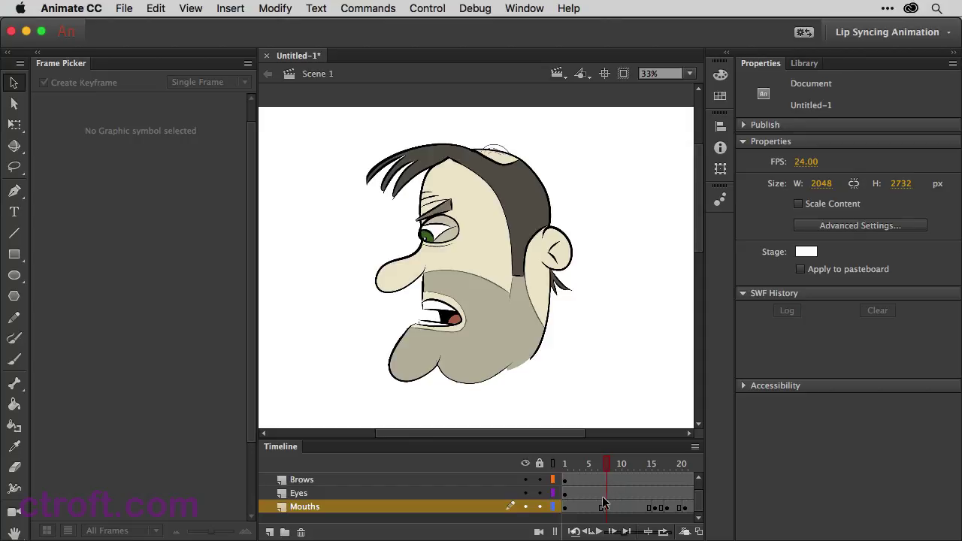
# - At frame 8, close the eye with pose 8 and flatten the brow with pose 2
pyautogui.click(606, 493)
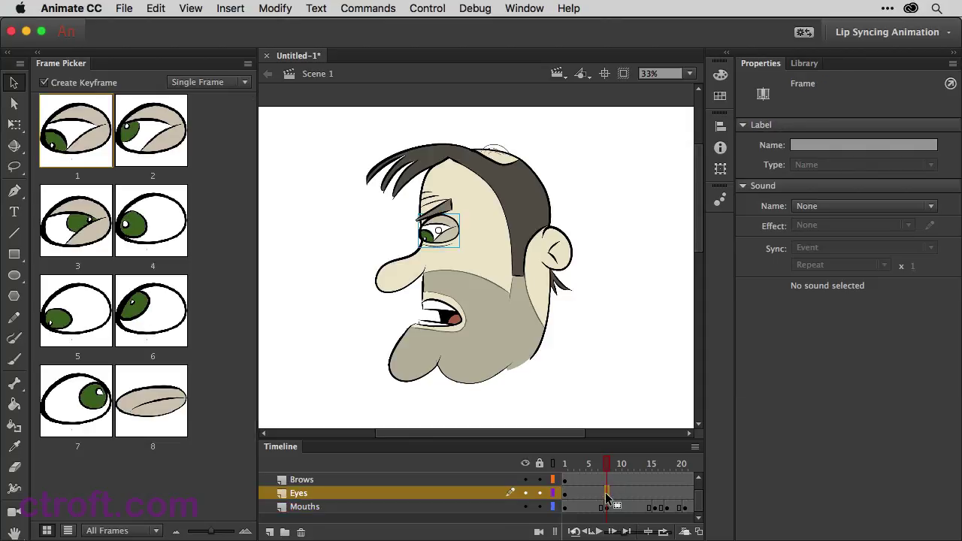
pyautogui.click(155, 402)
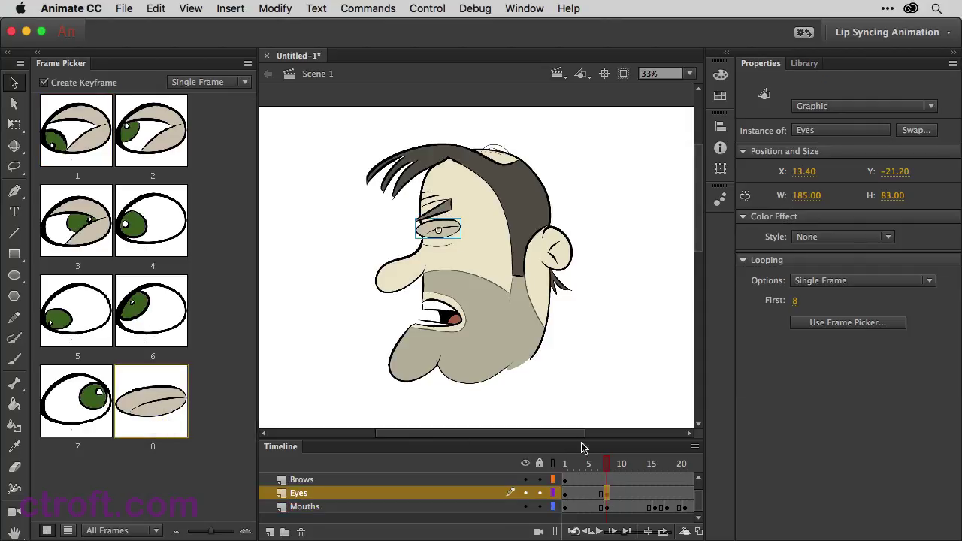
pyautogui.click(605, 479)
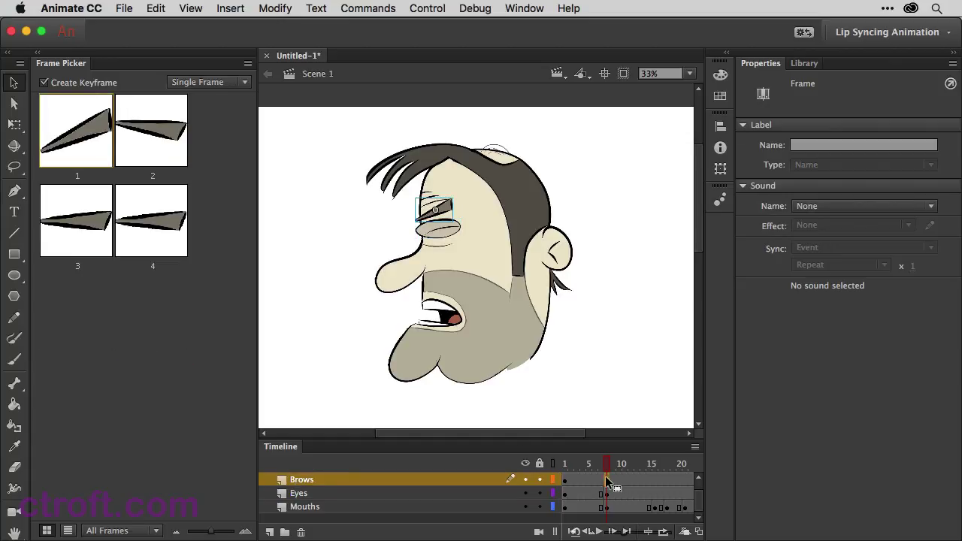
pyautogui.click(150, 147)
# - At frame 15, set the eye to pose 3 and brows to drawing 4, then play from frame 1
pyautogui.moveTo(618, 463); pyautogui.dragTo(653, 472)
pyautogui.click(654, 493)
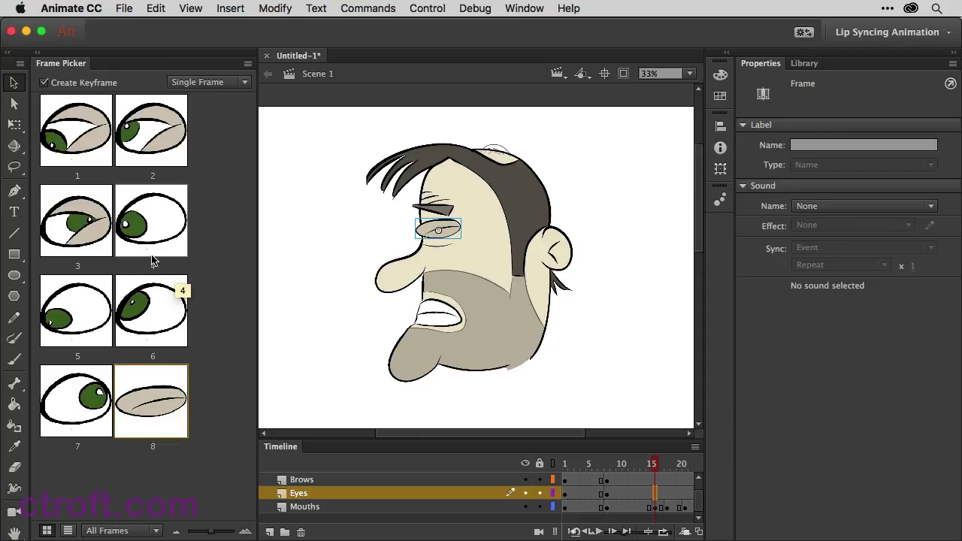
pyautogui.click(89, 230)
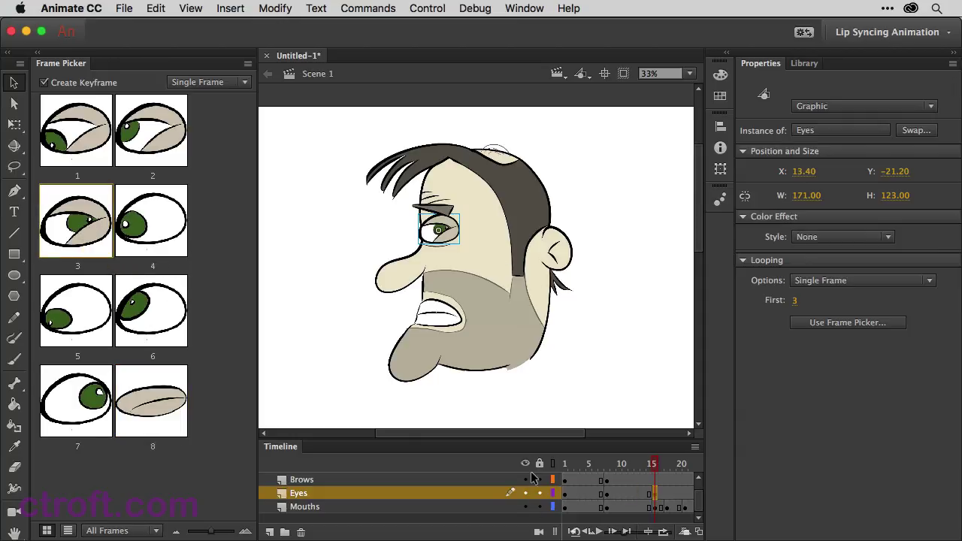
pyautogui.click(370, 480)
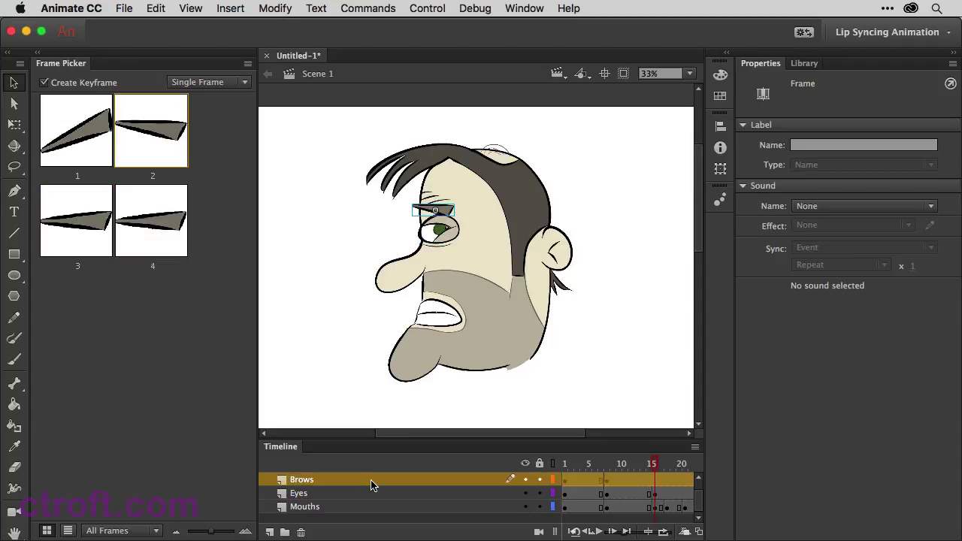
pyautogui.click(138, 218)
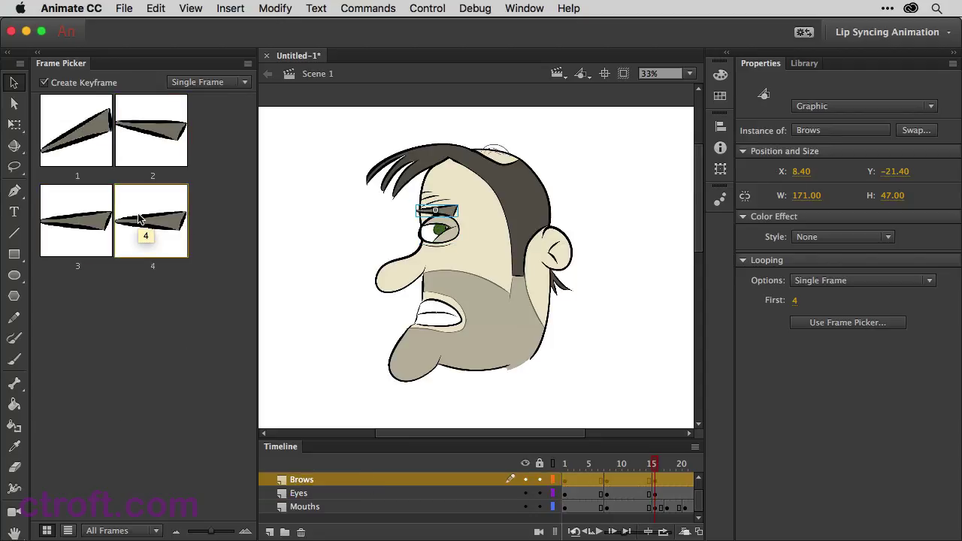
pyautogui.click(566, 466)
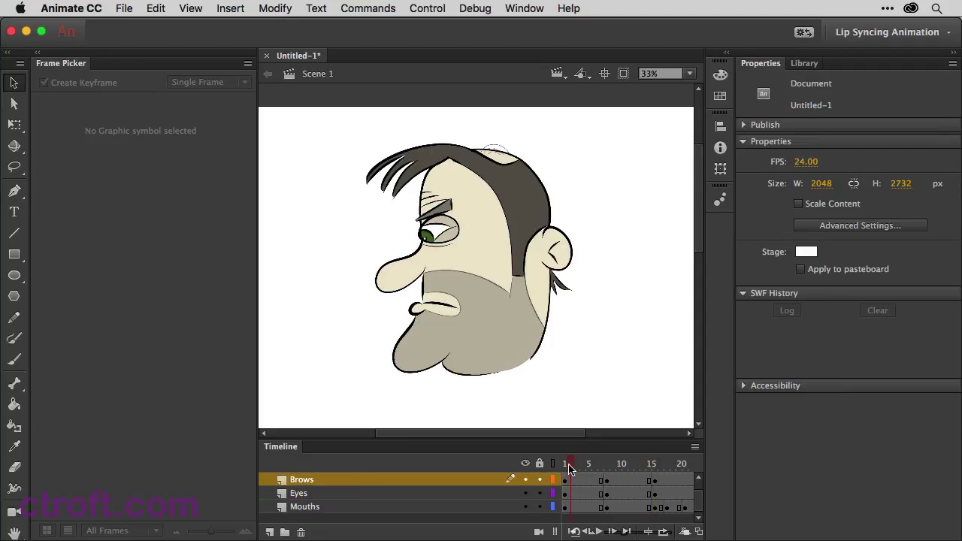
pyautogui.press('Return')
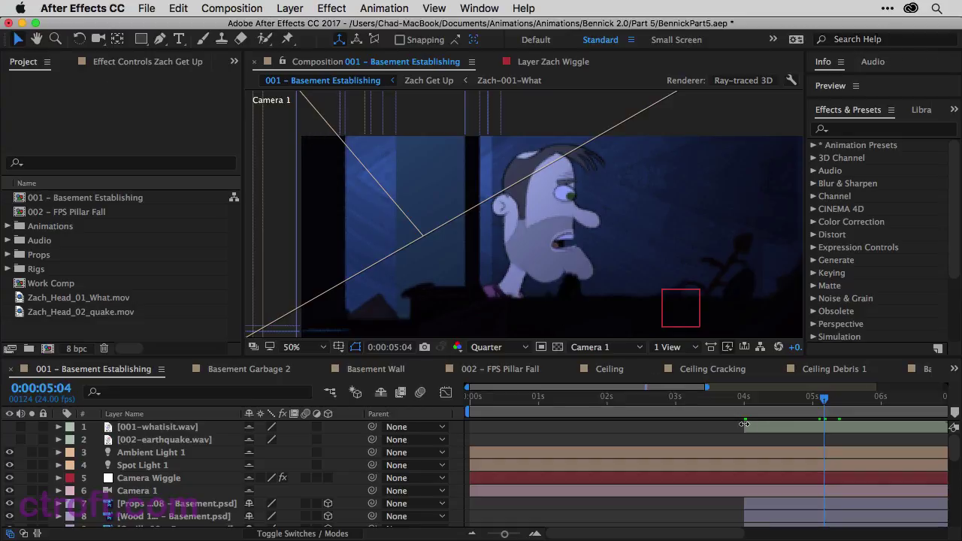
pyautogui.click(807, 398)
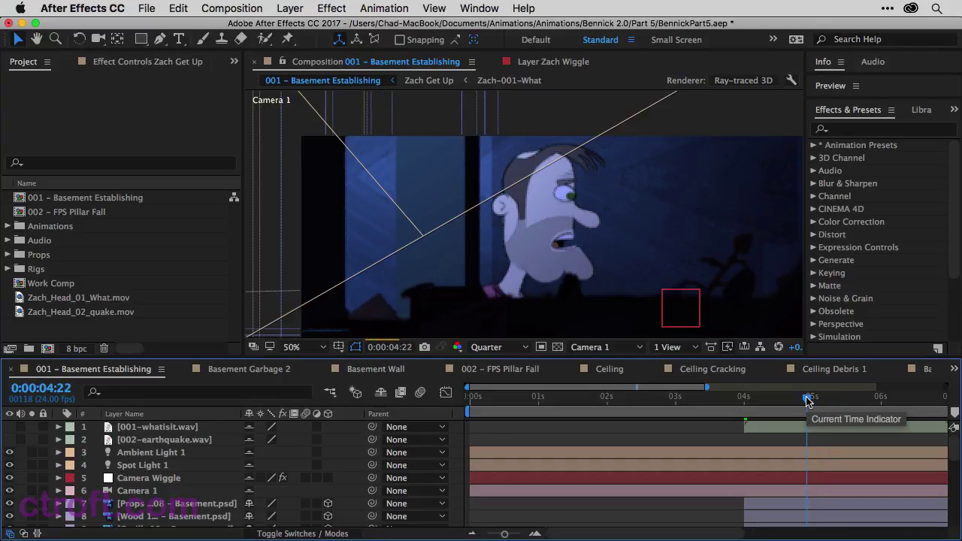
pyautogui.moveTo(806, 398); pyautogui.dragTo(796, 401)
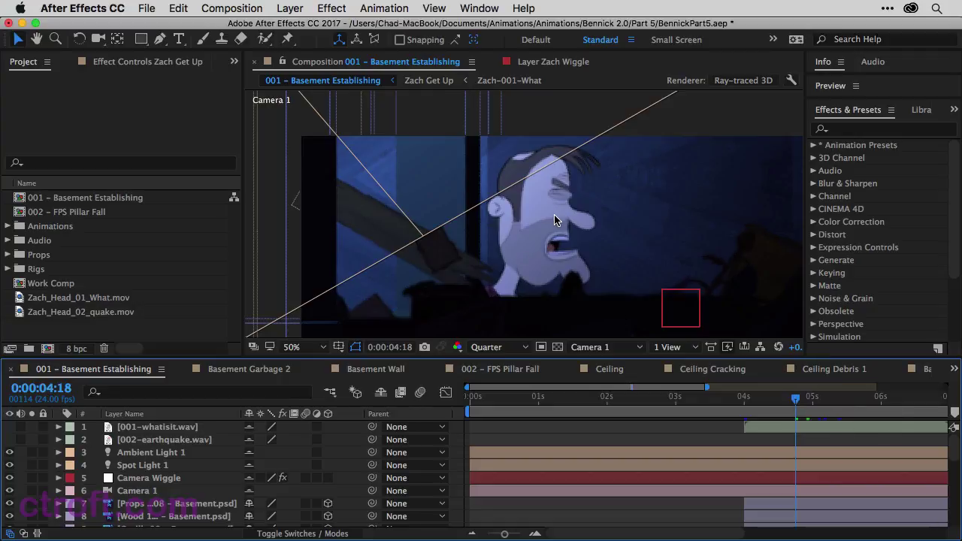
pyautogui.click(778, 402)
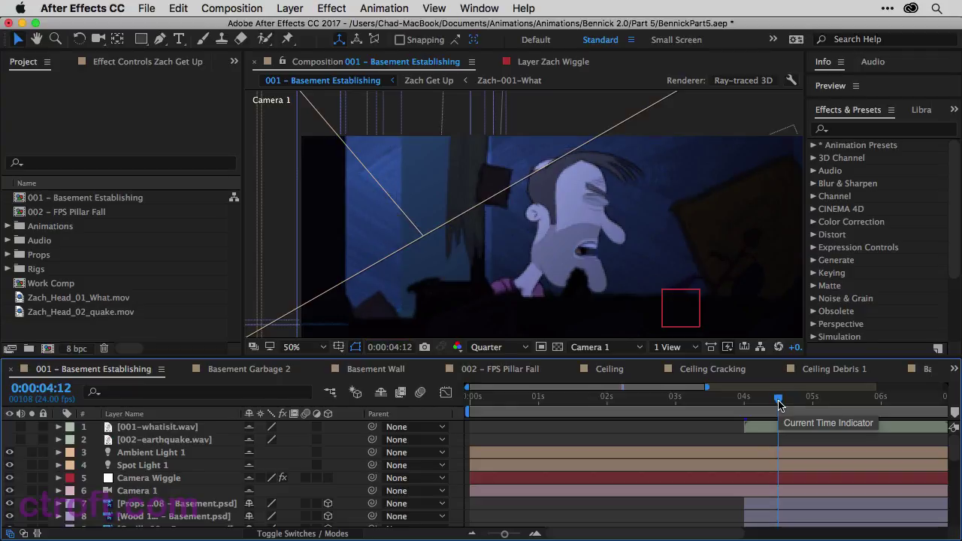
pyautogui.click(833, 402)
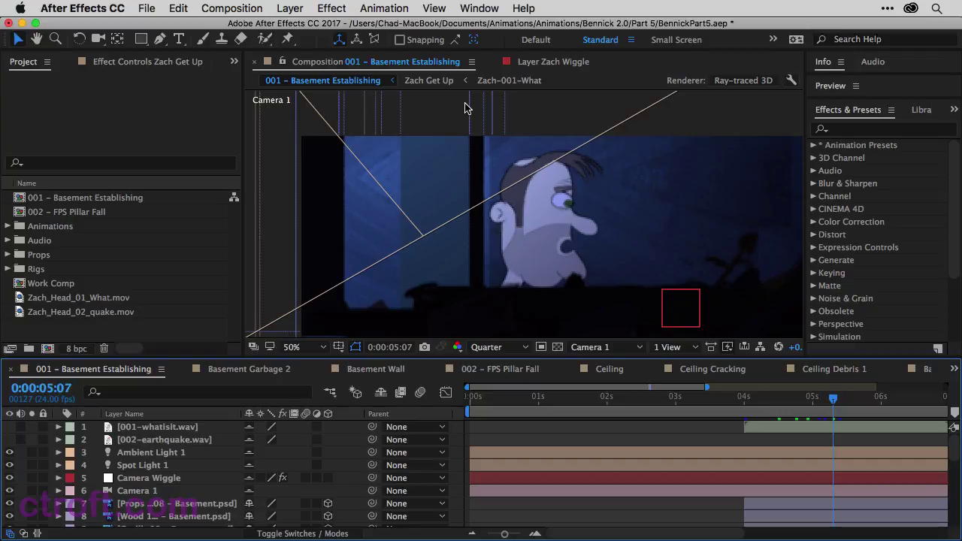
pyautogui.scroll(-3, 143, 479)
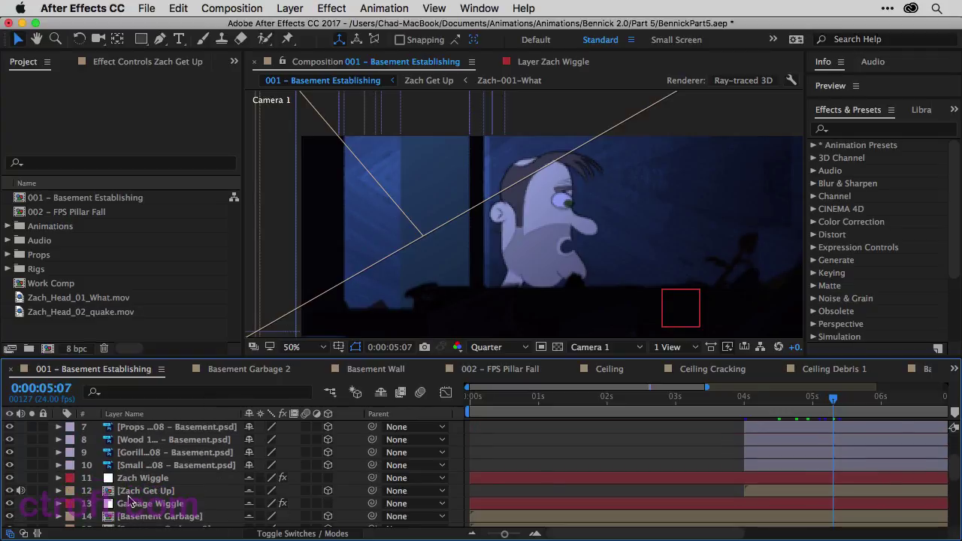
# - Open the Zach Get Up precomp, rewind near its start, and open the Zach-001-What precomp
pyautogui.doubleClick(133, 490)
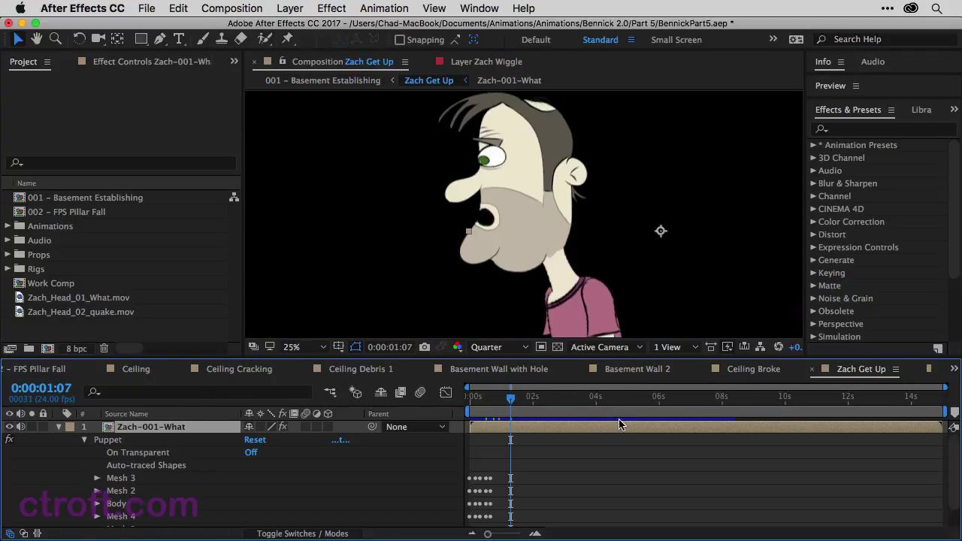
pyautogui.moveTo(510, 396); pyautogui.dragTo(487, 417)
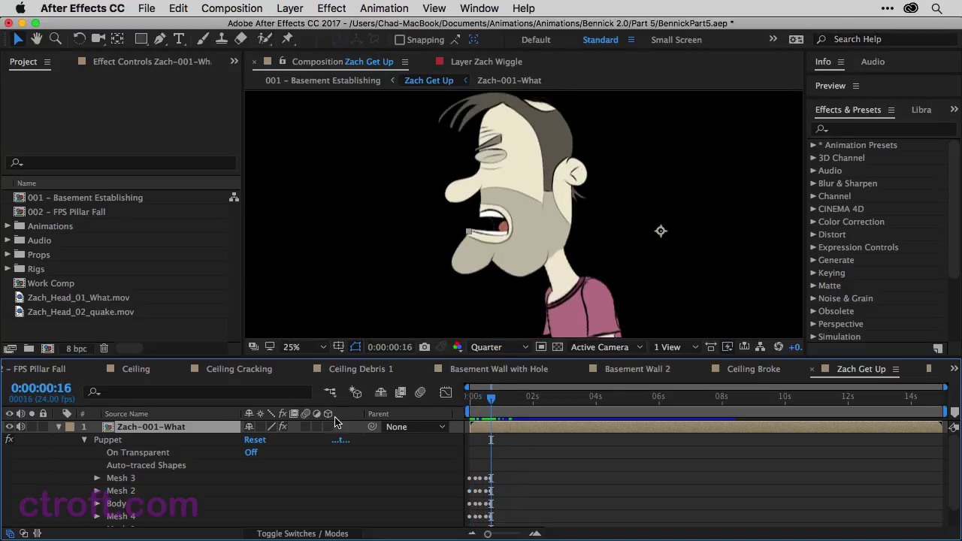
pyautogui.doubleClick(170, 428)
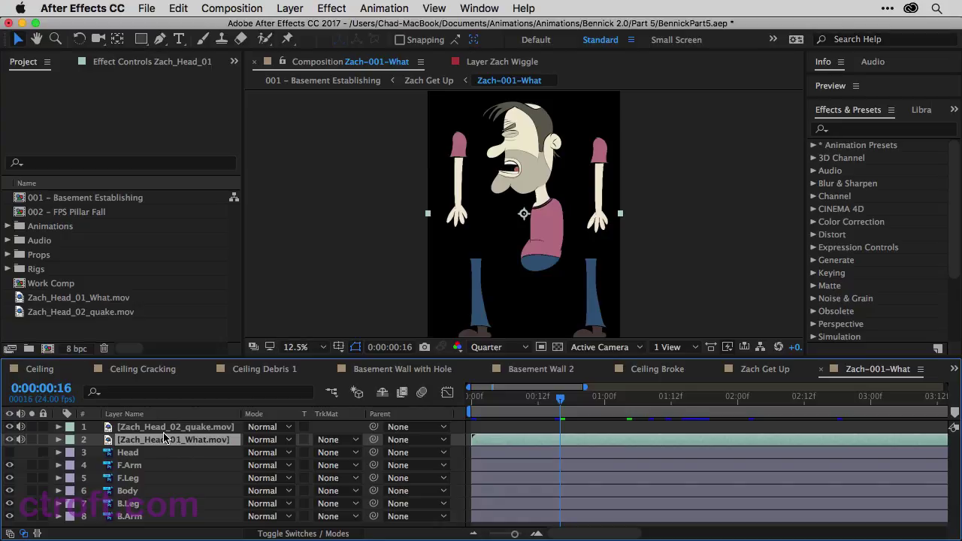
# - Select the Zach_Head_02_quake, Zach_Head_01_What and Head rig layers in turn to inspect them
pyautogui.click(164, 432)
pyautogui.click(158, 442)
pyautogui.click(158, 428)
pyautogui.click(159, 443)
pyautogui.click(137, 456)
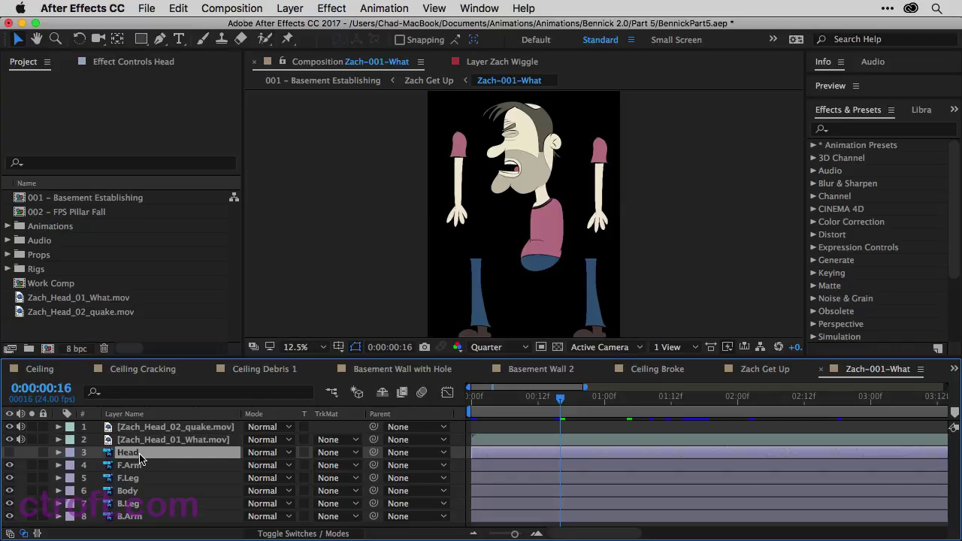
pyautogui.moveTo(9, 426); pyautogui.dragTo(10, 453)
pyautogui.click(10, 452)
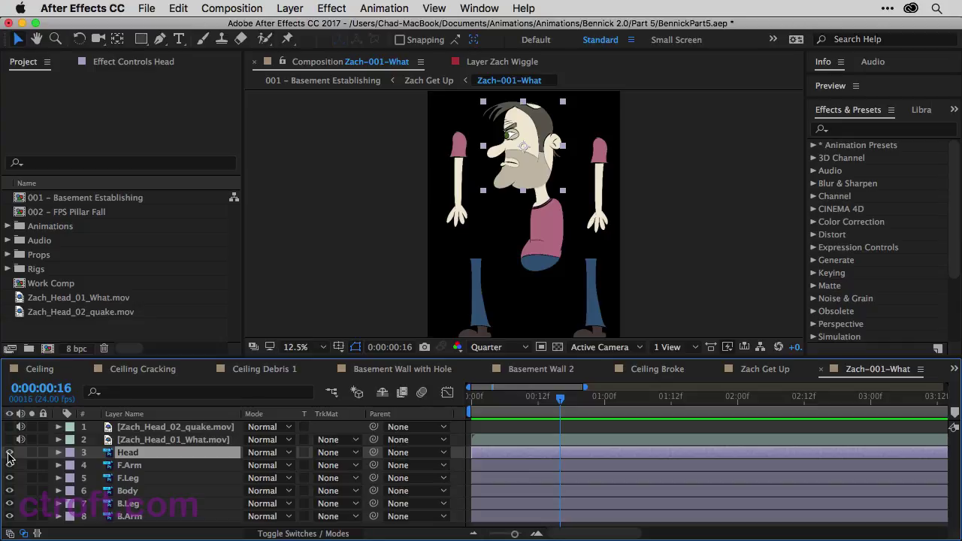
pyautogui.click(9, 453)
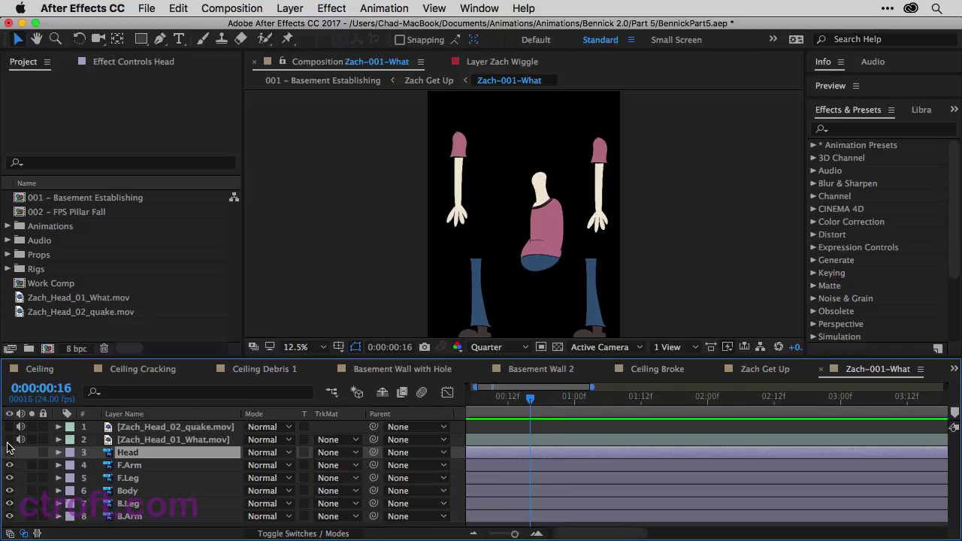
pyautogui.click(9, 439)
pyautogui.click(10, 427)
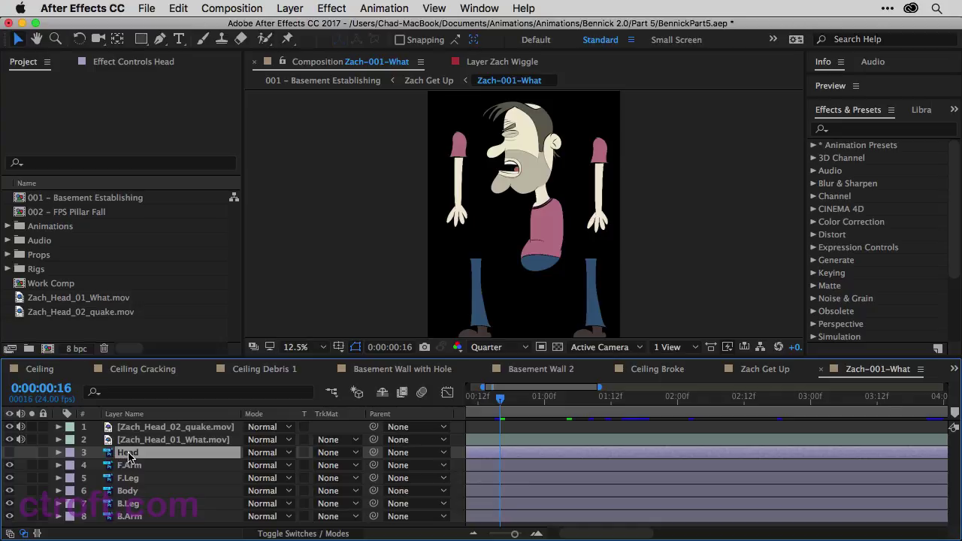
pyautogui.click(162, 441)
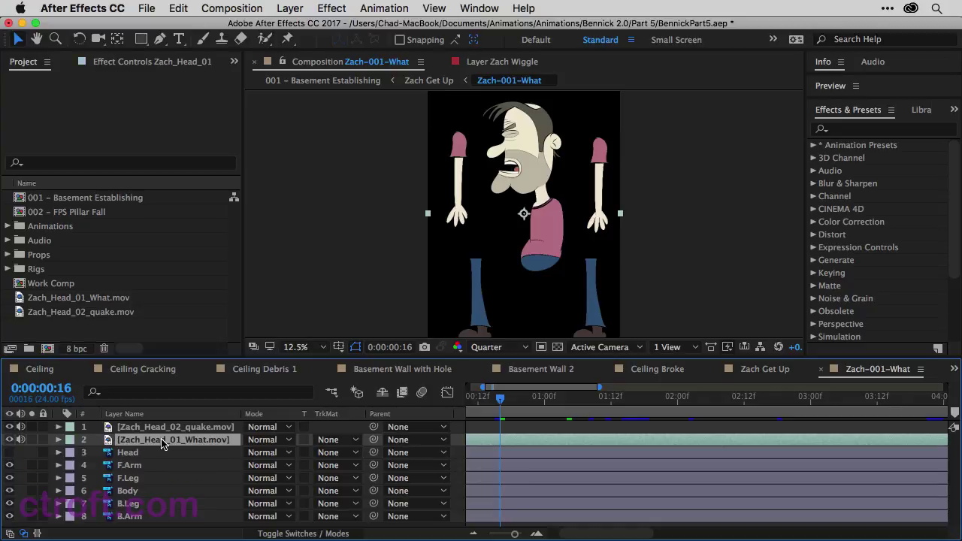
pyautogui.click(167, 427)
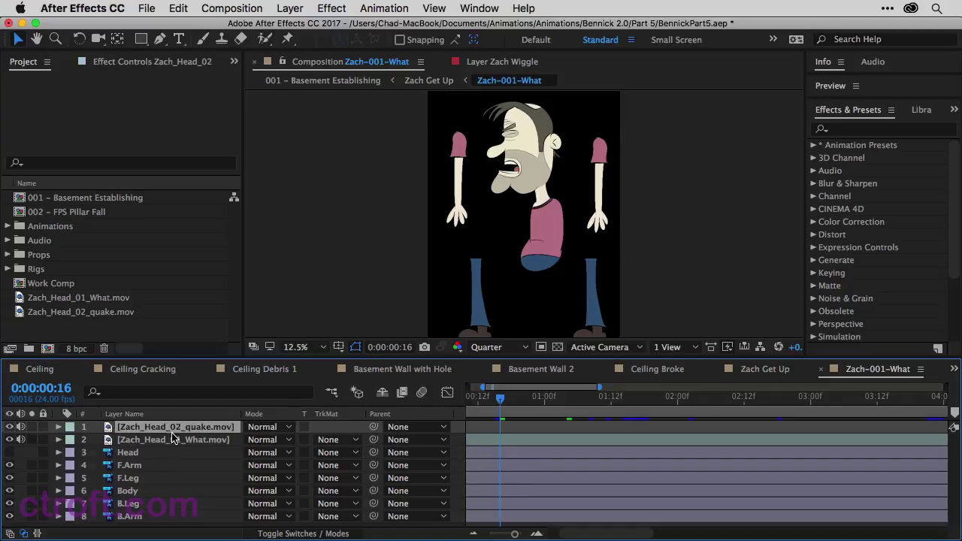
pyautogui.click(140, 455)
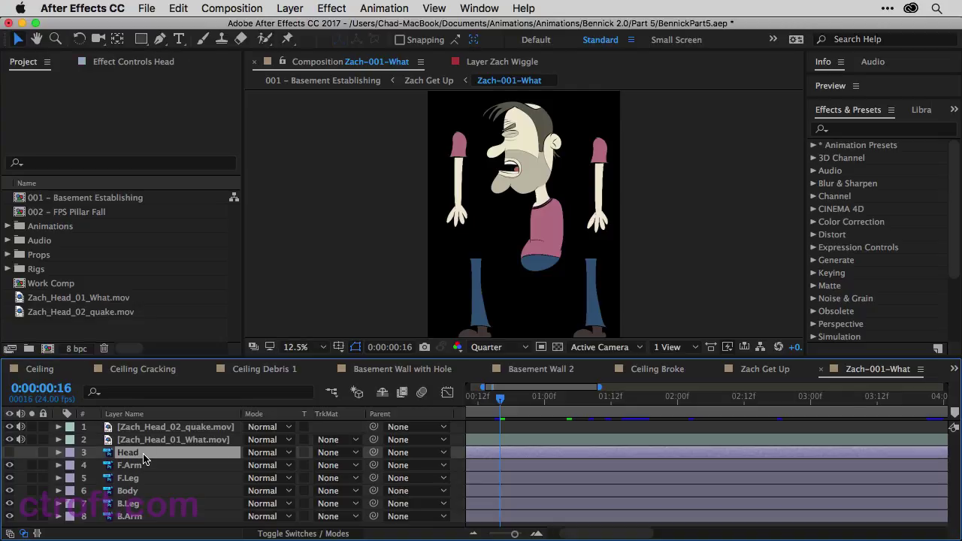
pyautogui.hscroll(-2, 549, 468)
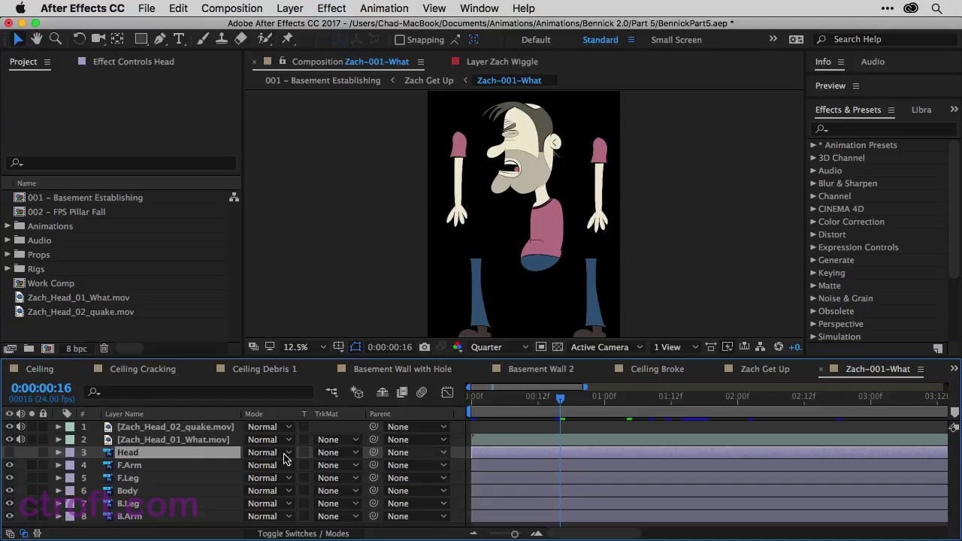
pyautogui.click(165, 442)
pyautogui.moveTo(505, 397); pyautogui.dragTo(686, 398)
pyautogui.hscroll(3, 671, 429)
pyautogui.hscroll(4, 668, 428)
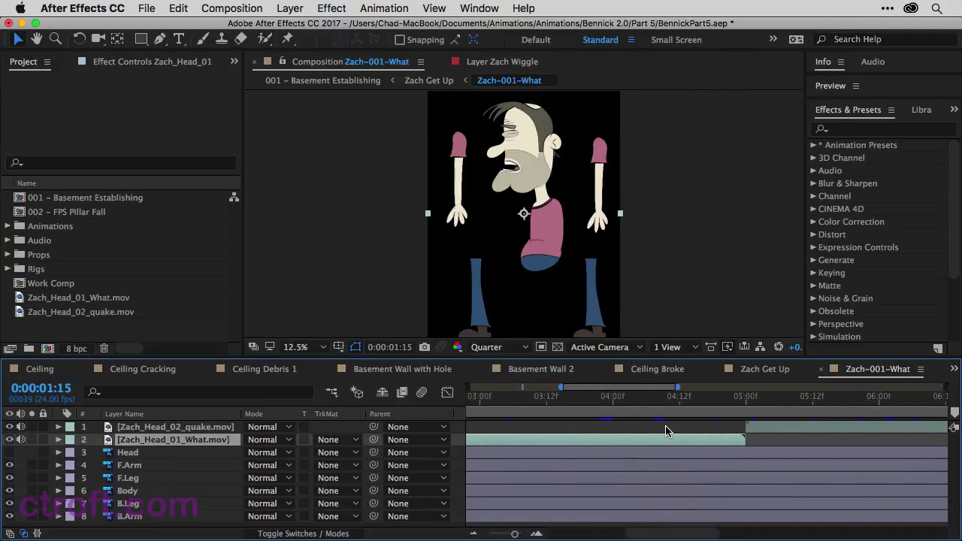
pyautogui.click(694, 398)
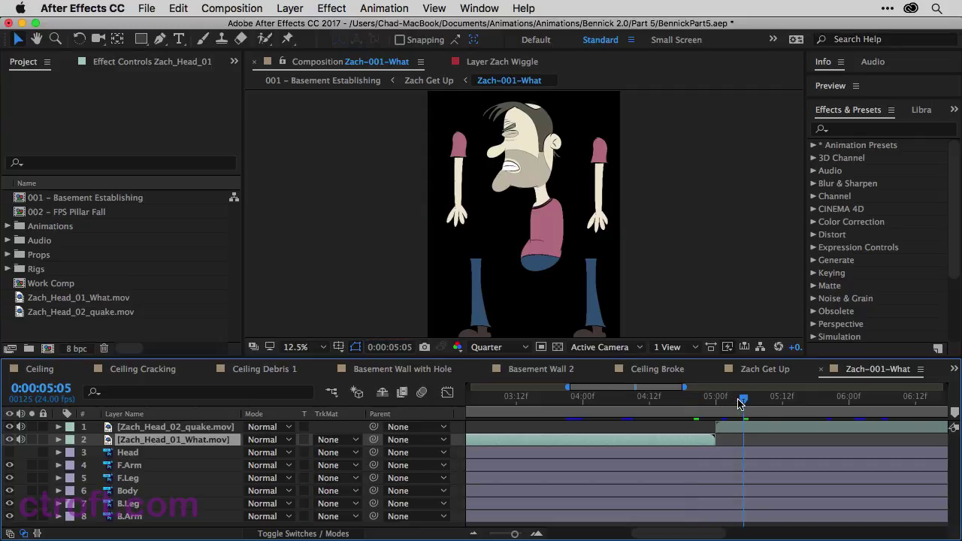
pyautogui.click(796, 398)
pyautogui.hscroll(5, 723, 393)
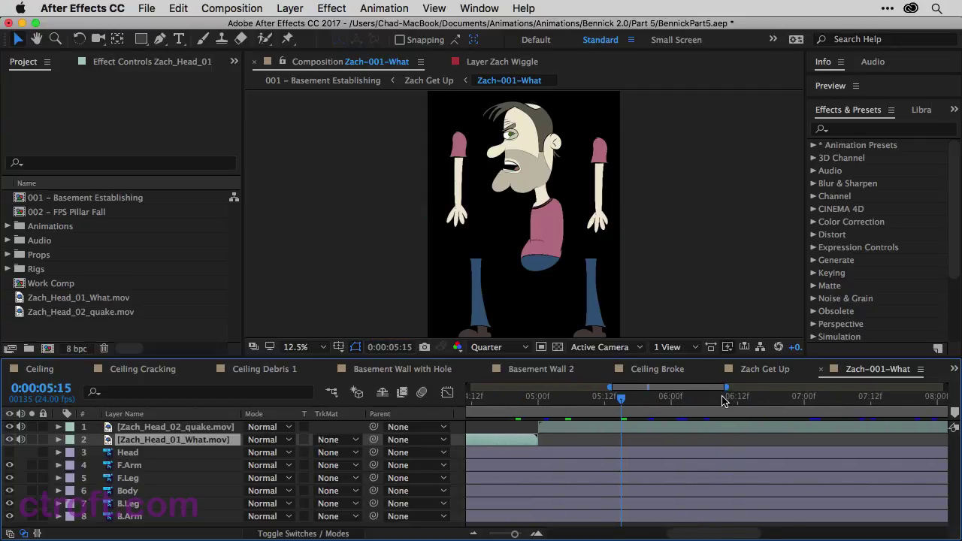
pyautogui.click(722, 397)
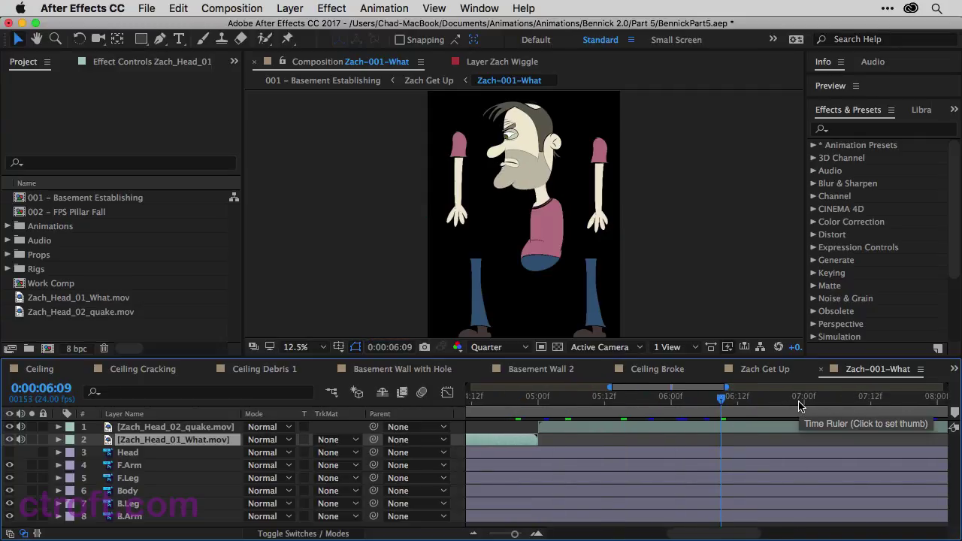